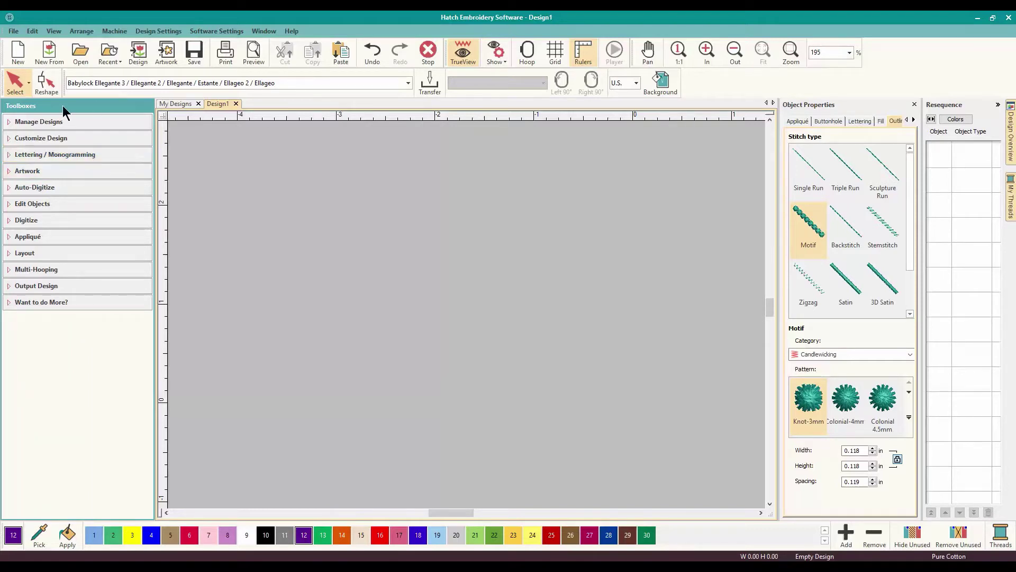
# - Add a lettering object with the text OML EMBROIDERY to the design
pyautogui.click(67, 155)
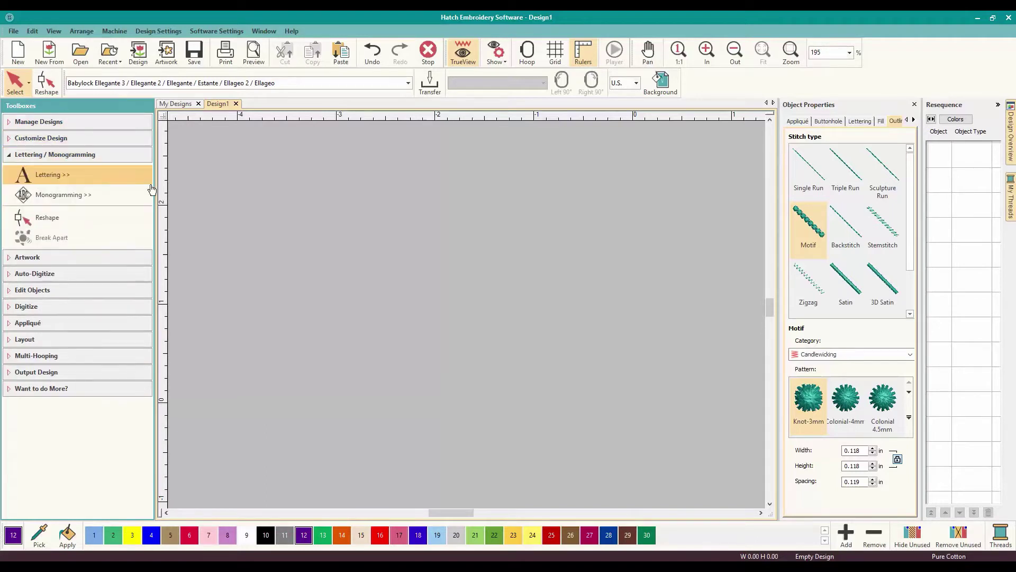
pyautogui.click(66, 178)
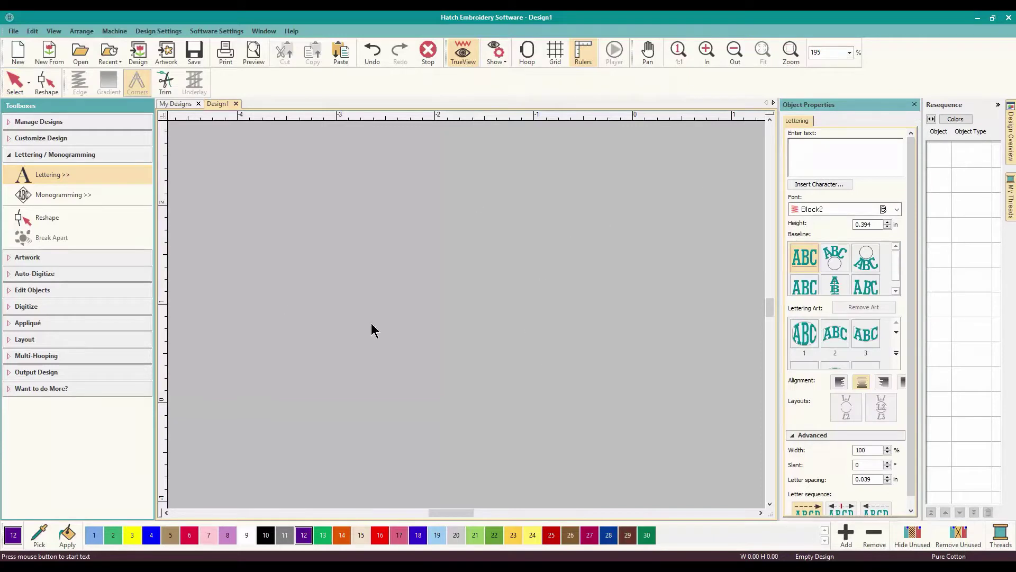
pyautogui.click(800, 149)
pyautogui.write('OML ')
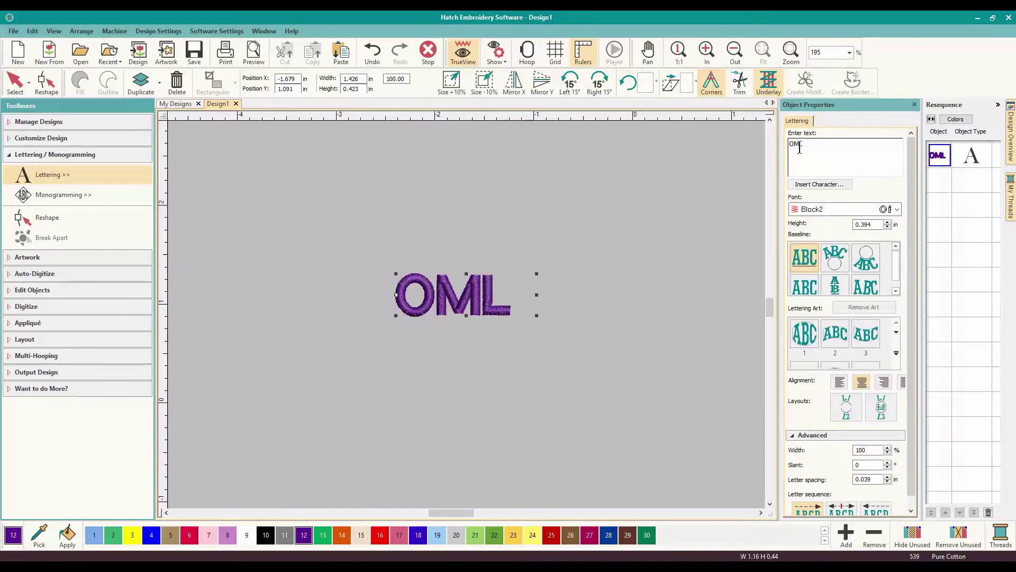
pyautogui.write('MBROIDERY')
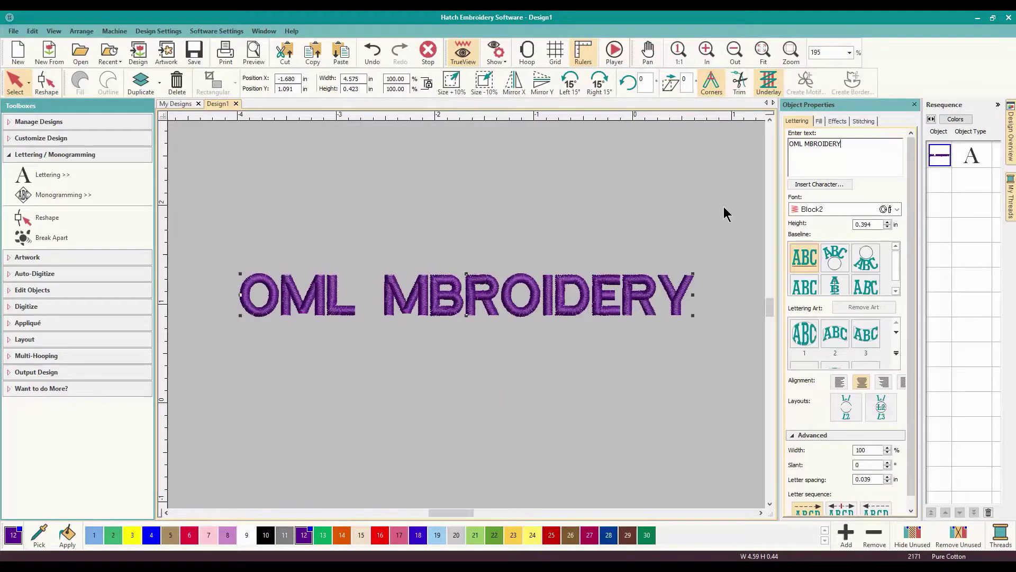
pyautogui.click(804, 145)
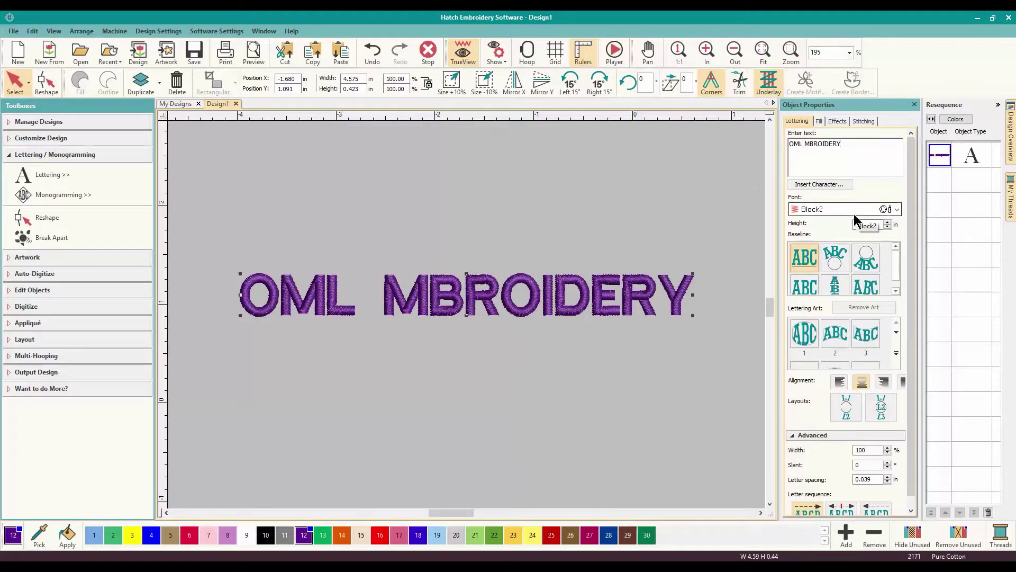
pyautogui.write('E')
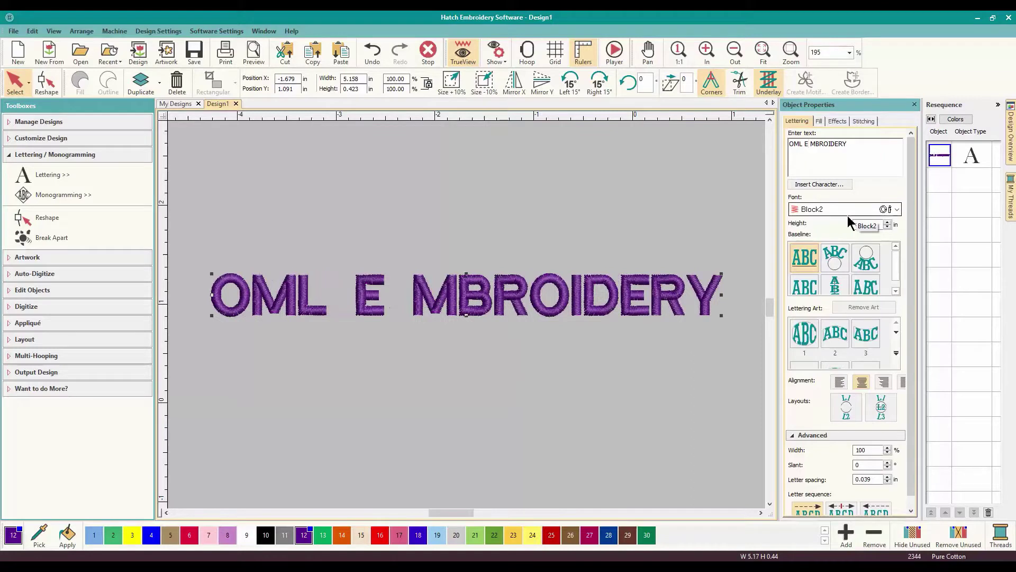
pyautogui.press('BackSpace')
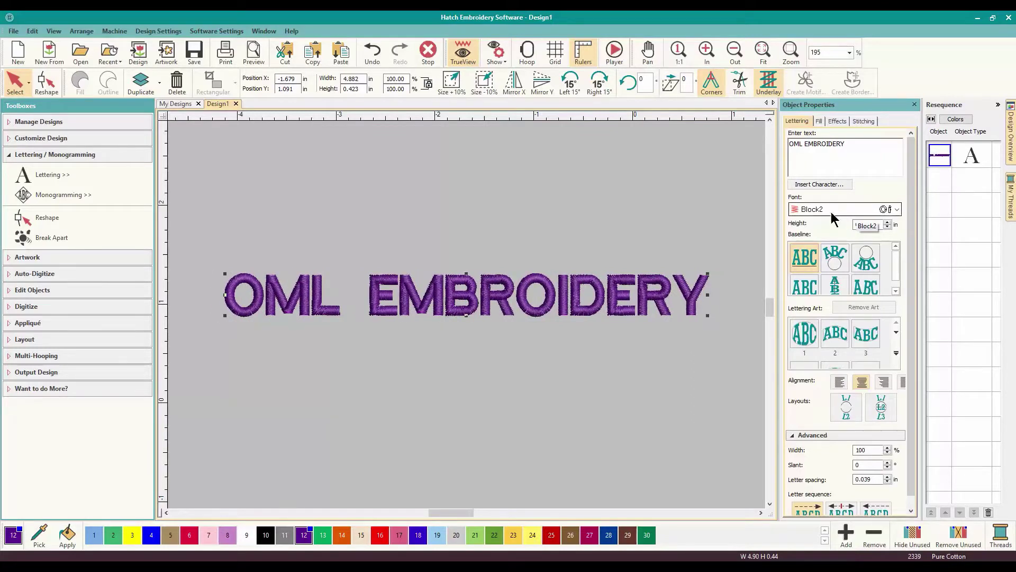
pyautogui.click(424, 356)
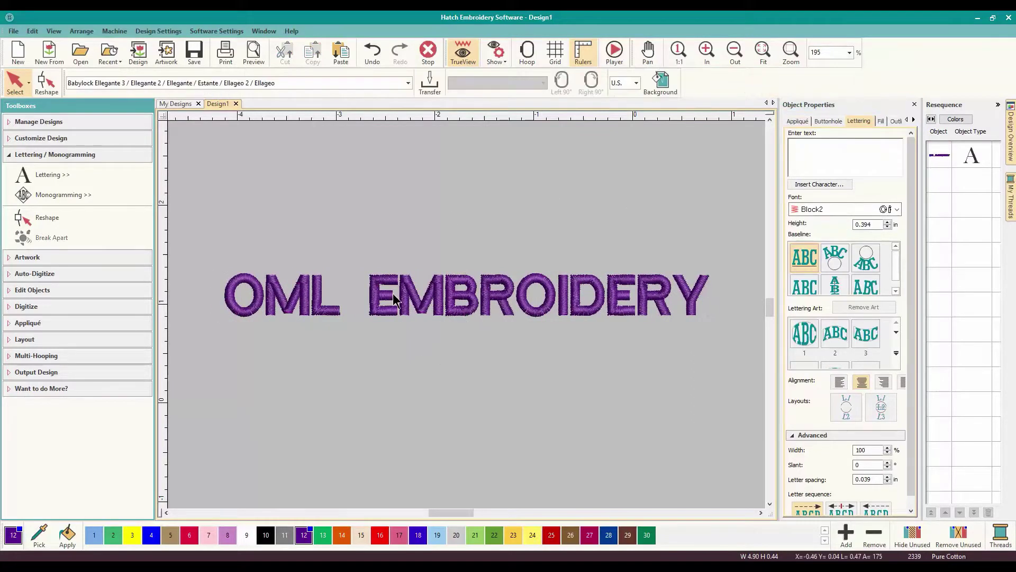
# - Start Create Outlines and Offsets for the lettering, with object outlines off and offset outlines on
pyautogui.click(455, 297)
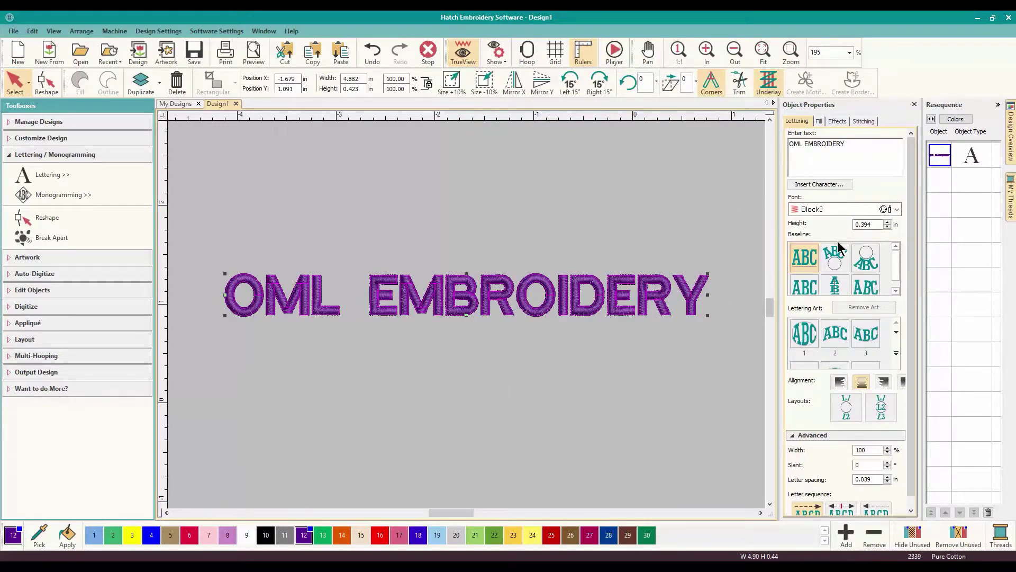
pyautogui.click(513, 366)
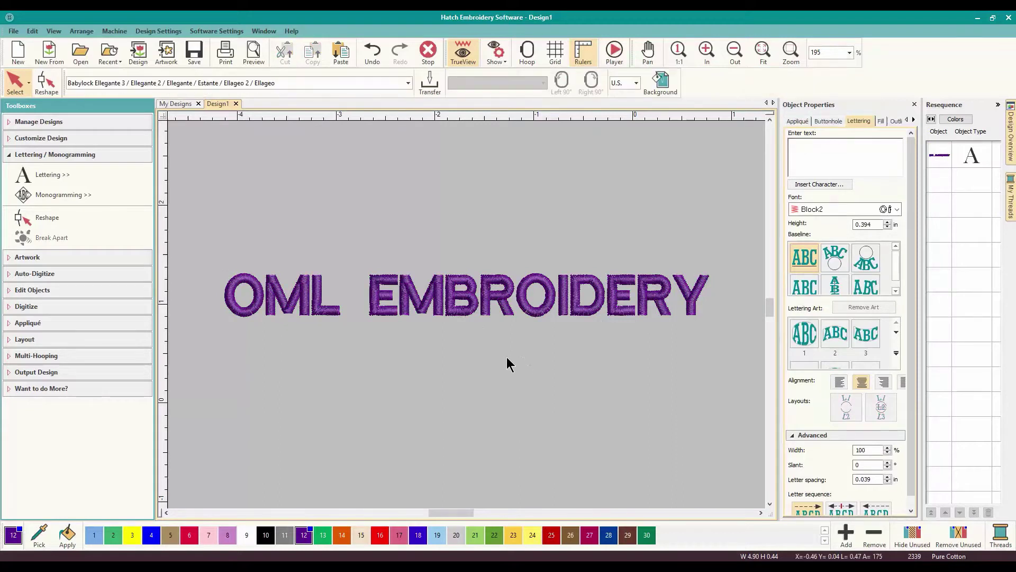
pyautogui.click(411, 306)
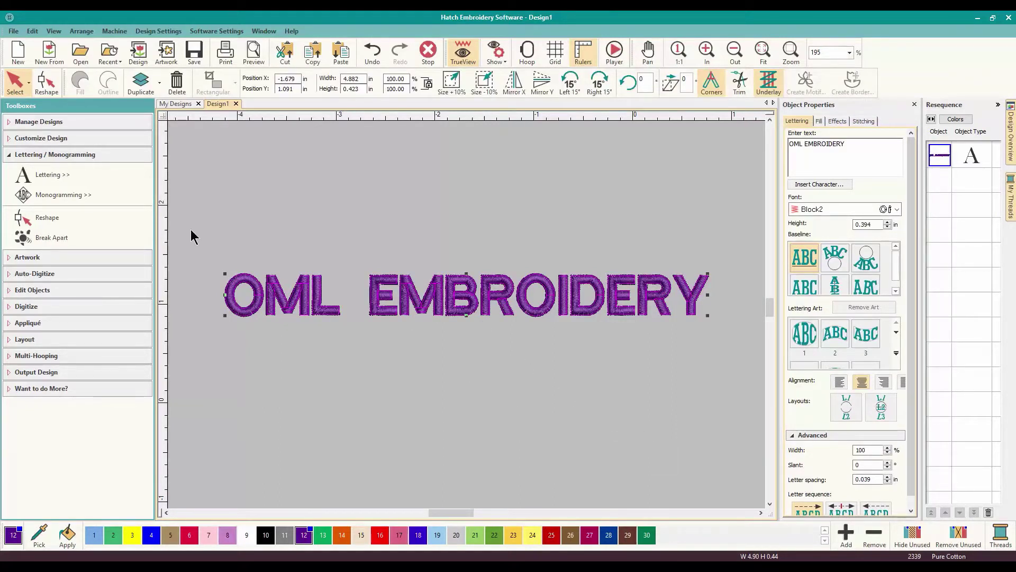
pyautogui.click(93, 155)
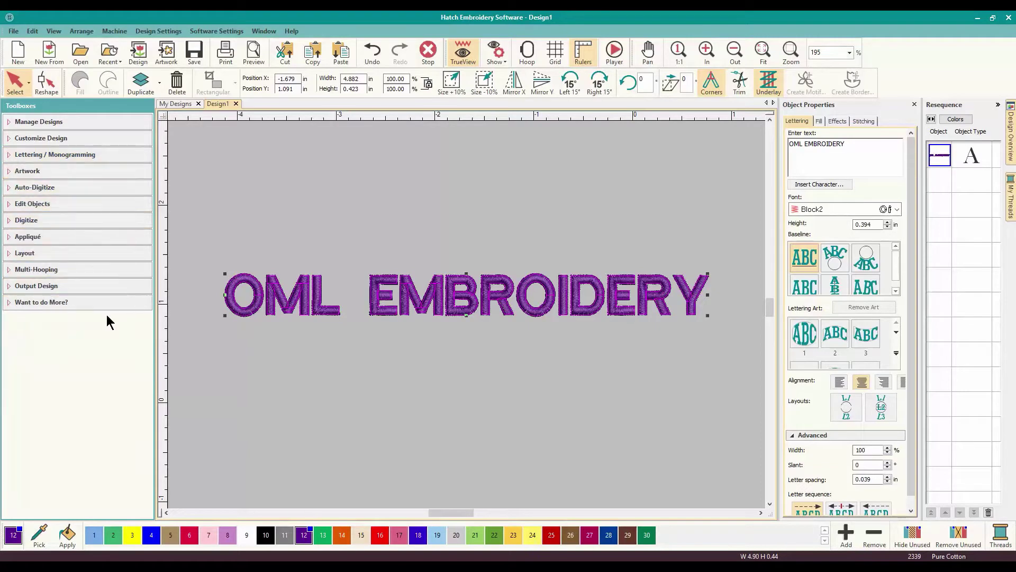
pyautogui.click(76, 209)
pyautogui.moveTo(151, 283); pyautogui.dragTo(151, 415)
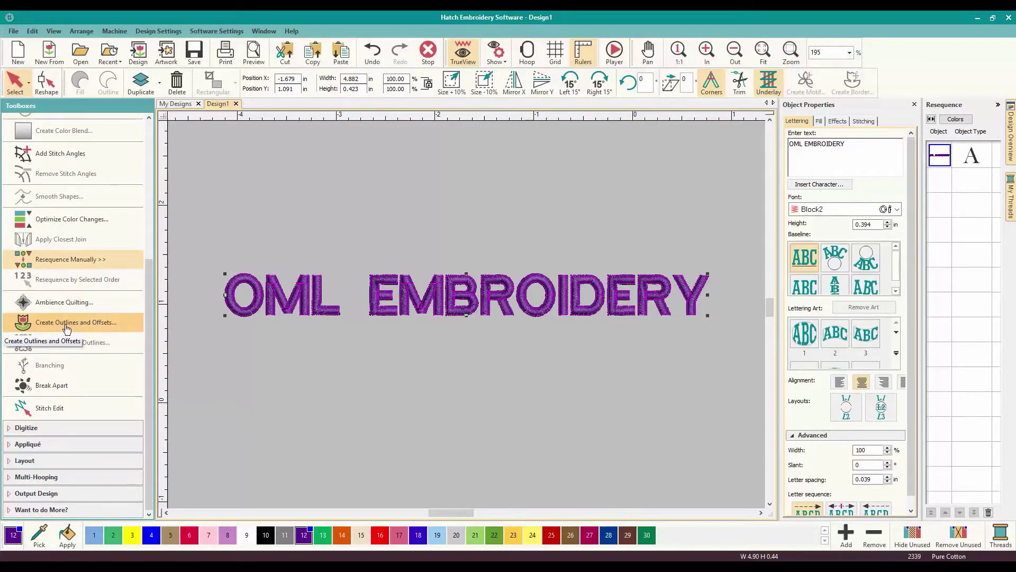
pyautogui.click(105, 327)
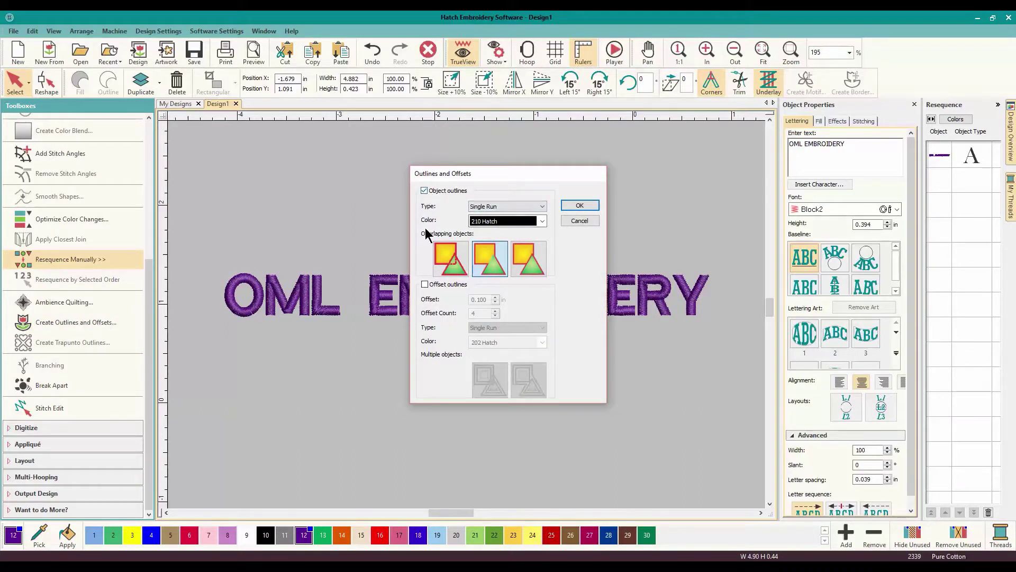
pyautogui.click(424, 191)
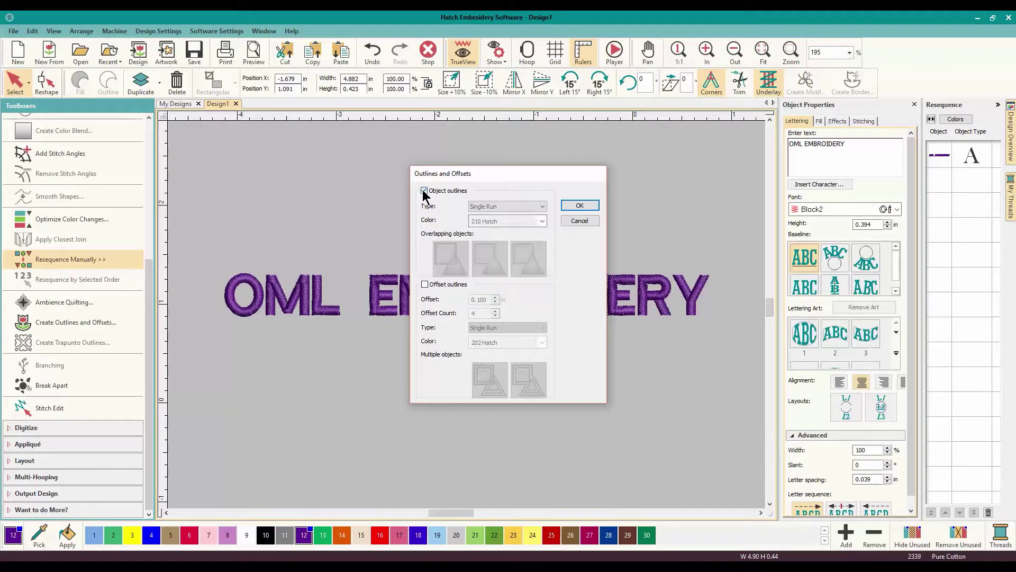
pyautogui.click(425, 285)
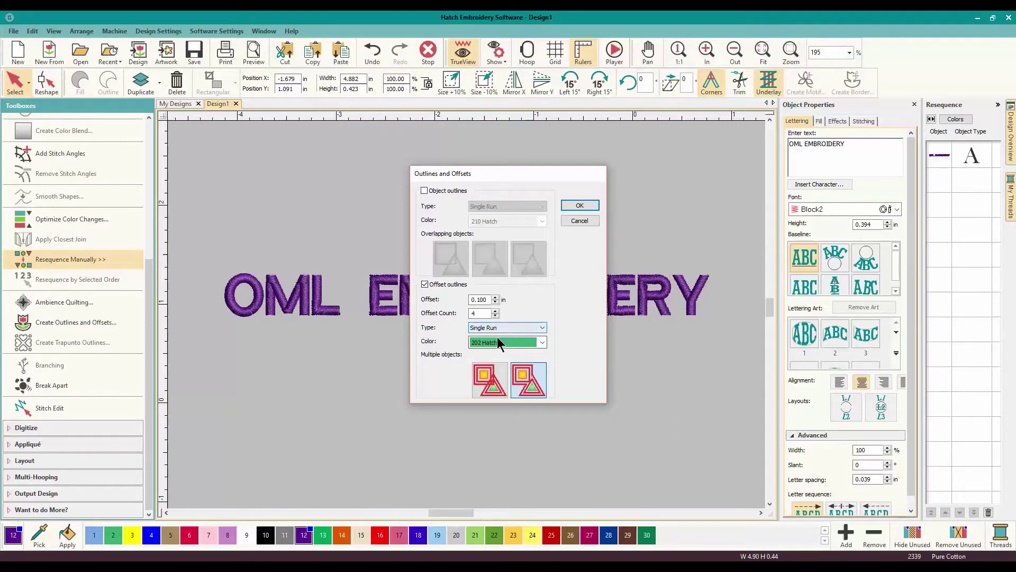
# - Set the offset outline color to 210 Hatch and generate four Single Run offsets spaced 0.100 in around the lettering
pyautogui.click(538, 342)
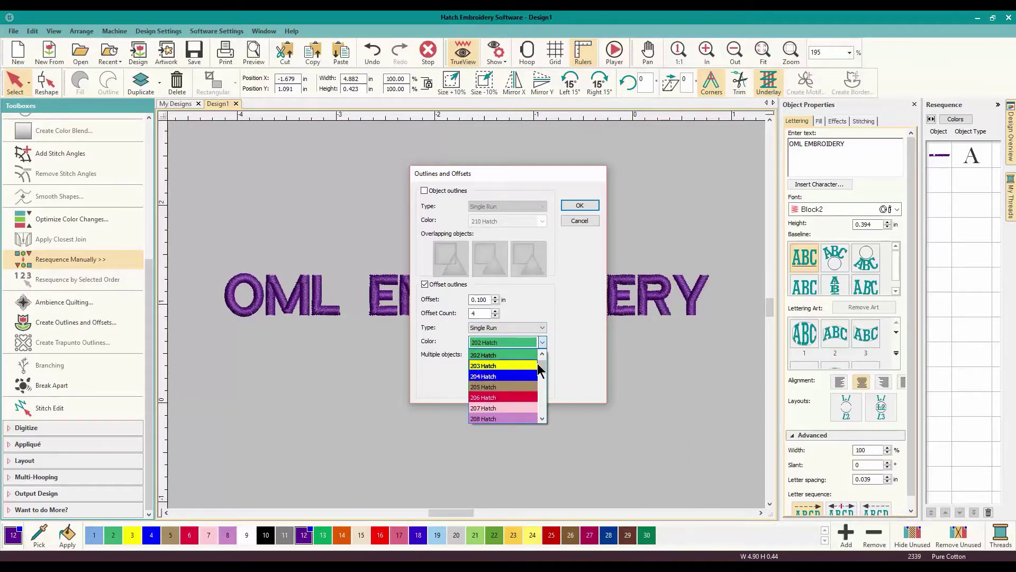
pyautogui.moveTo(543, 365)
pyautogui.mouseDown()
pyautogui.moveTo(543, 351)
pyautogui.moveTo(541, 370)
pyautogui.mouseUp()
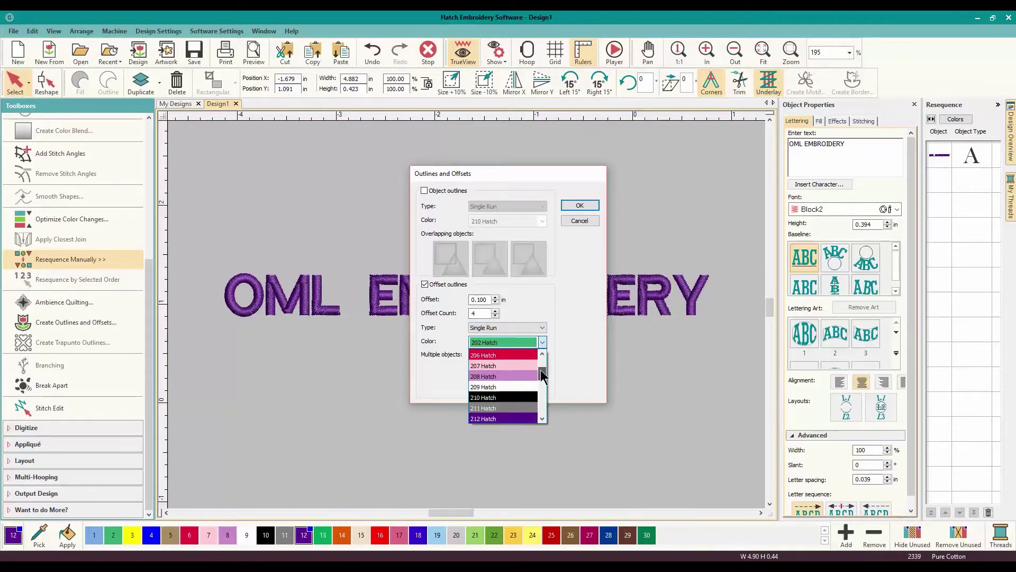
pyautogui.click(498, 397)
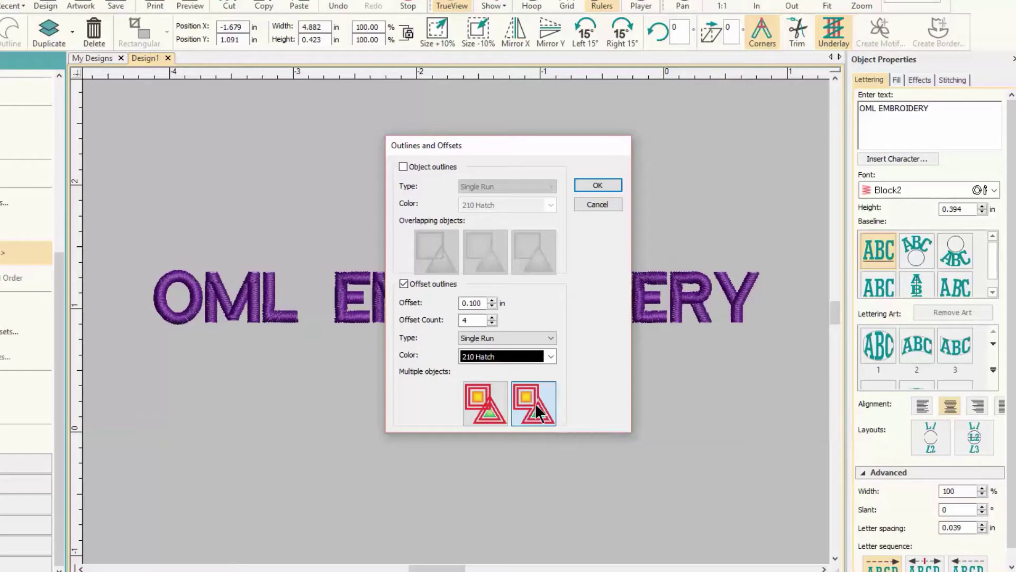
pyautogui.click(591, 190)
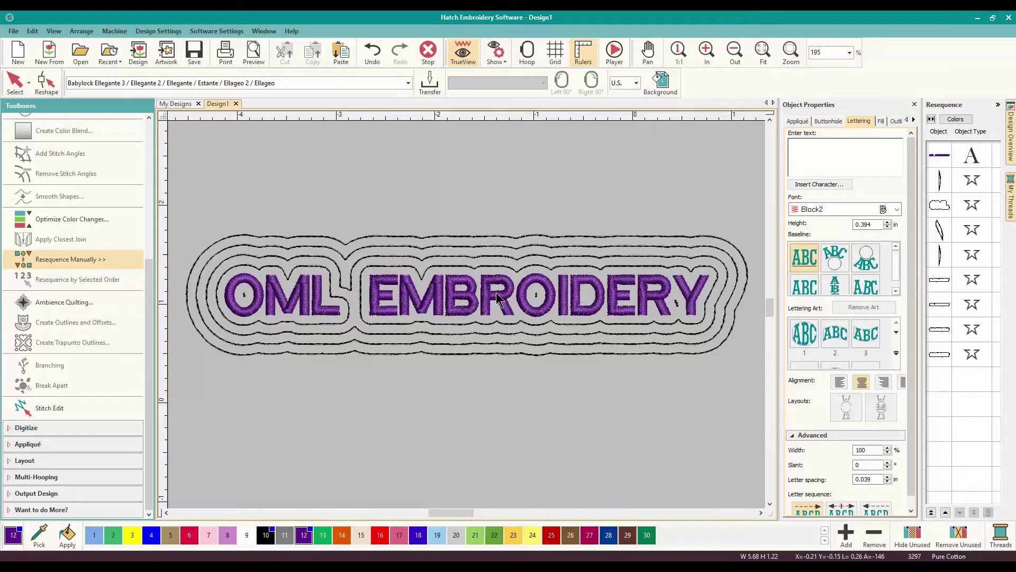
# - Delete the three tiny stray outlines inside the two O letters and between the last R and the Y
pyautogui.click(281, 333)
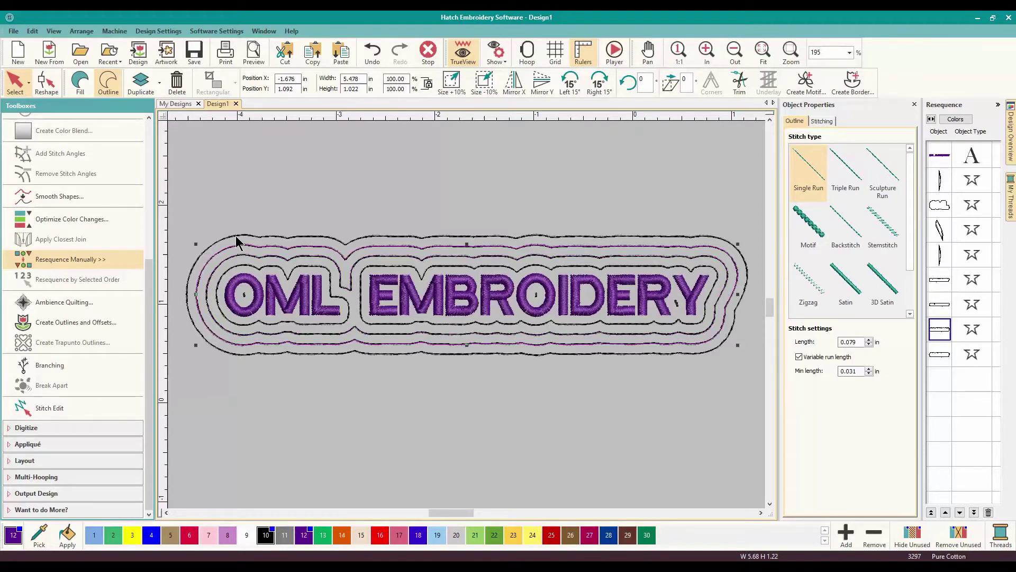
pyautogui.click(380, 368)
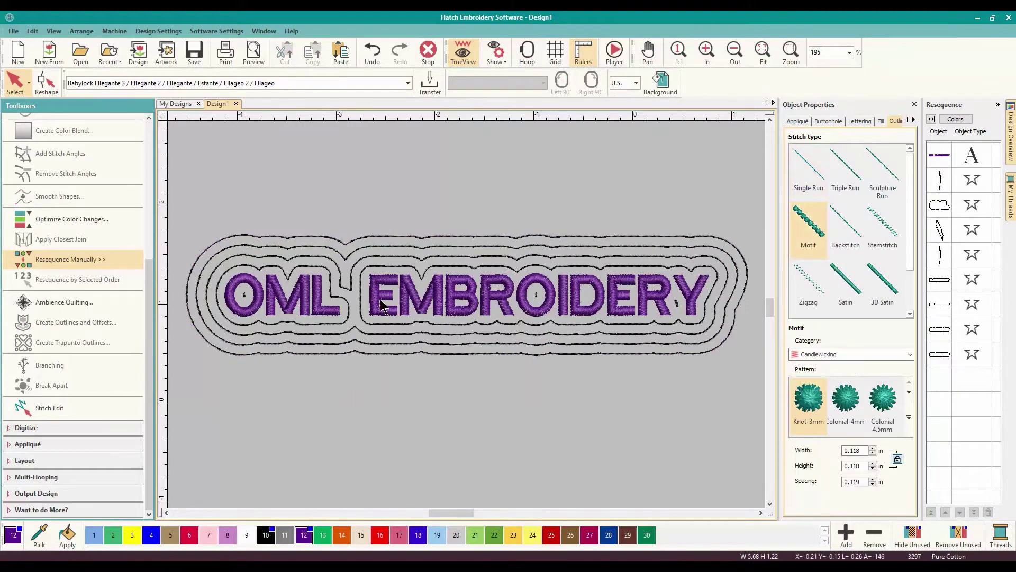
pyautogui.click(347, 304)
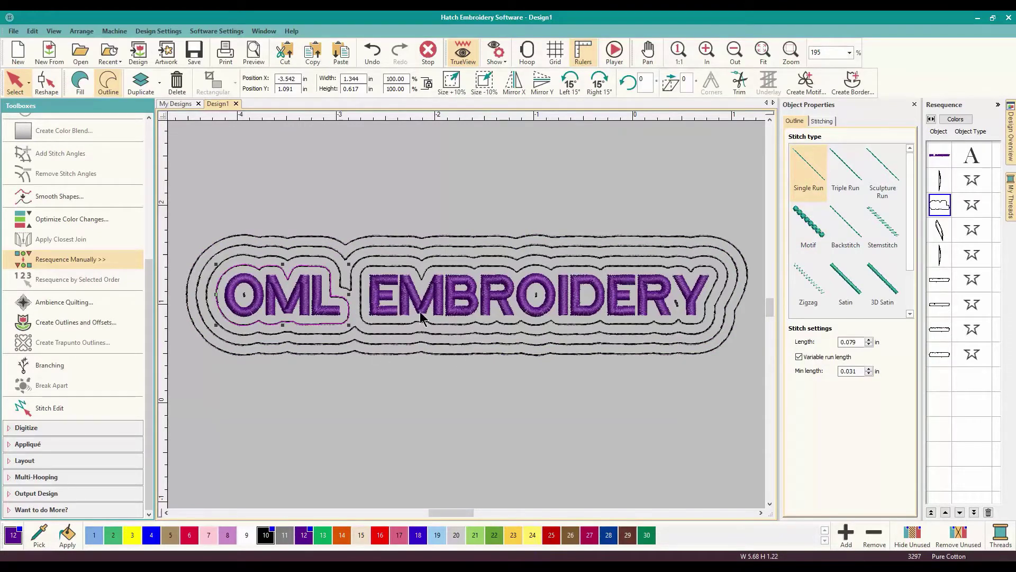
pyautogui.click(941, 184)
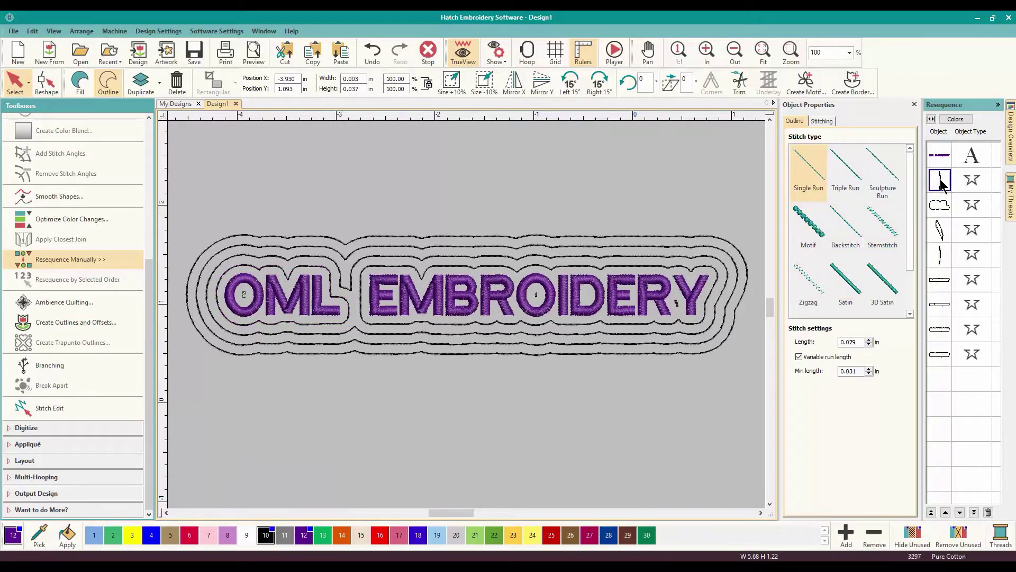
pyautogui.press('Delete')
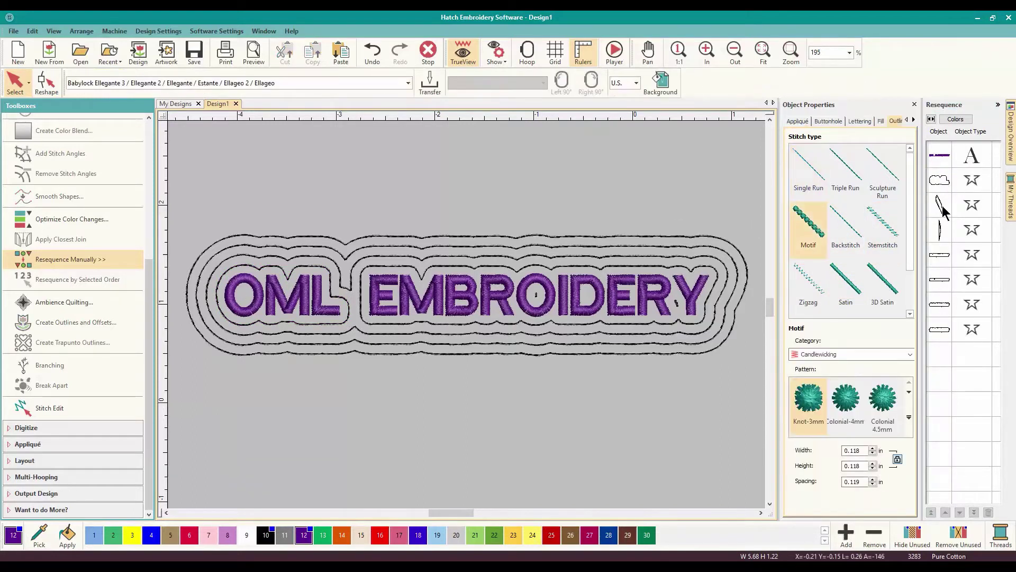
pyautogui.click(942, 208)
pyautogui.press('Delete')
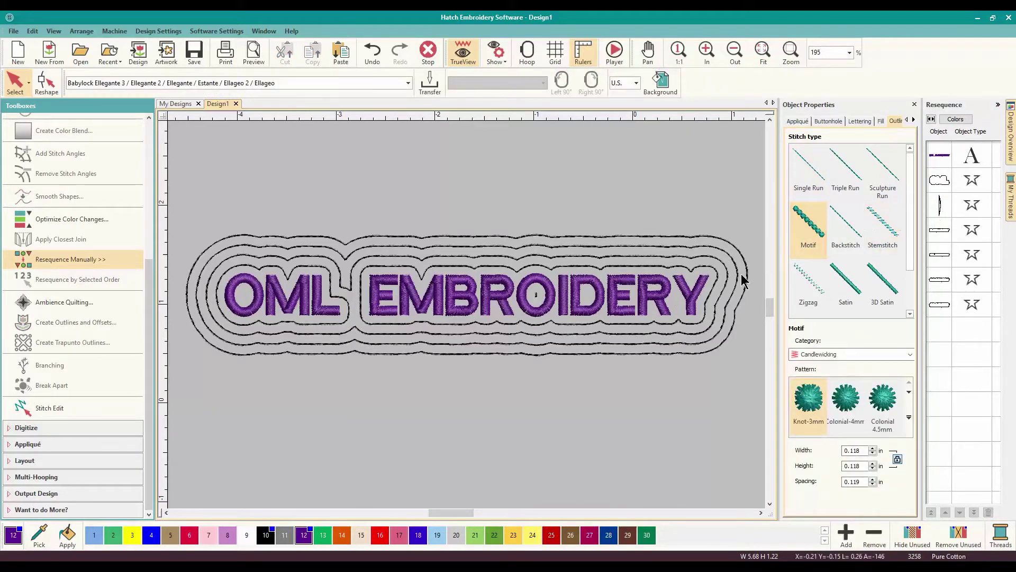
pyautogui.click(943, 207)
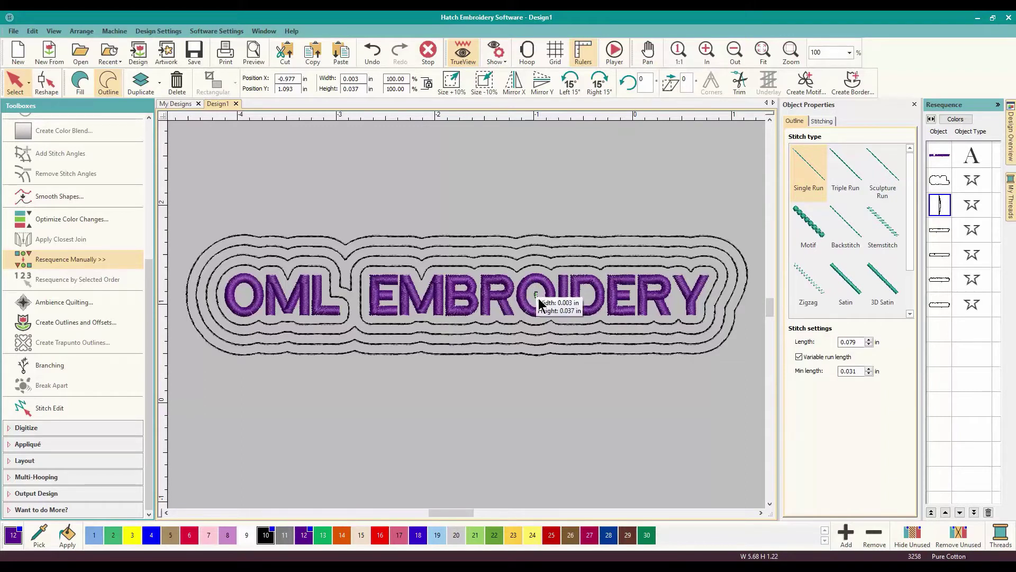
pyautogui.press('Delete')
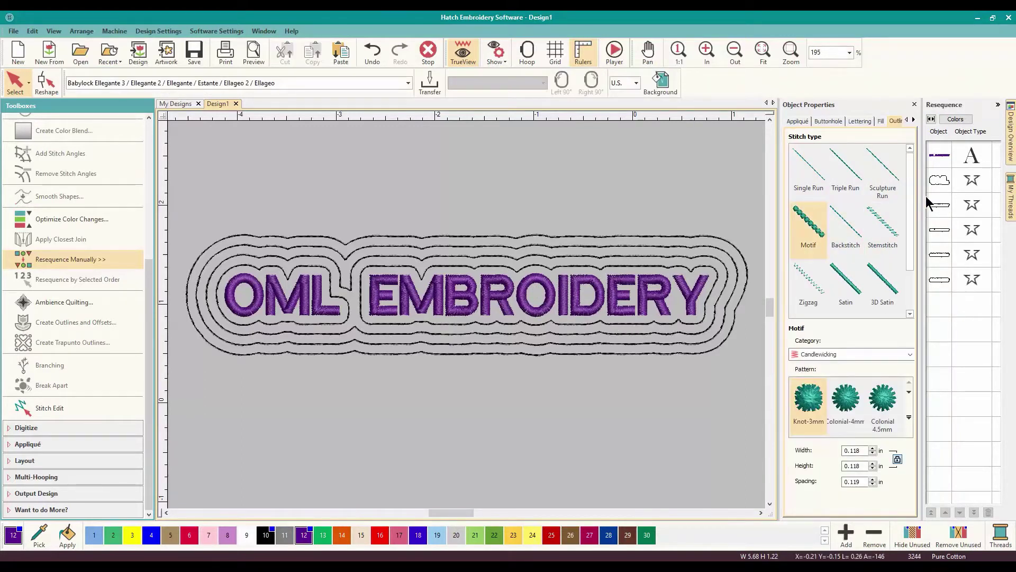
# - Try the Triple Run, Stemstitch and Backstitch stitch types on the innermost outline around OML
pyautogui.click(942, 182)
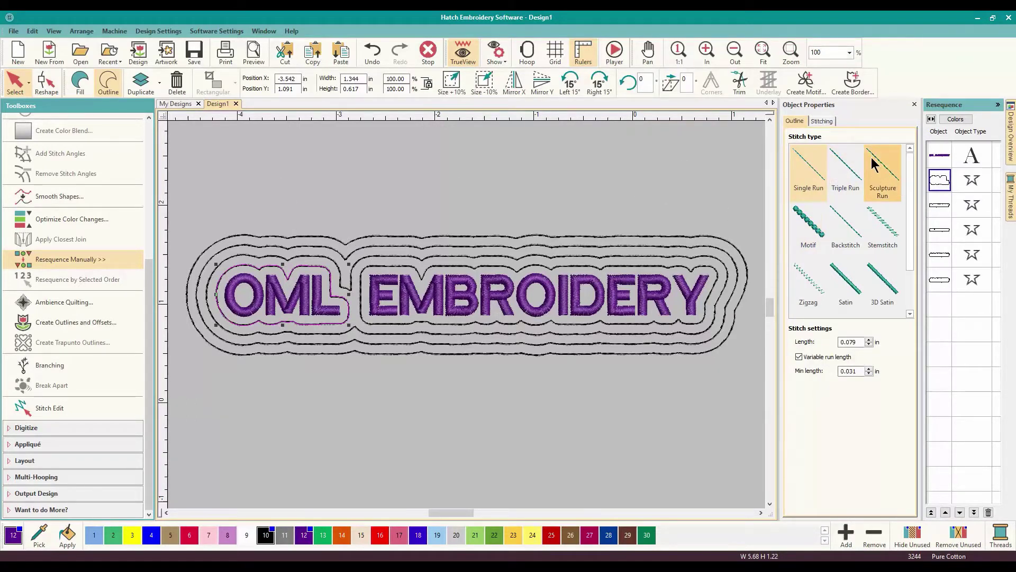
pyautogui.click(853, 175)
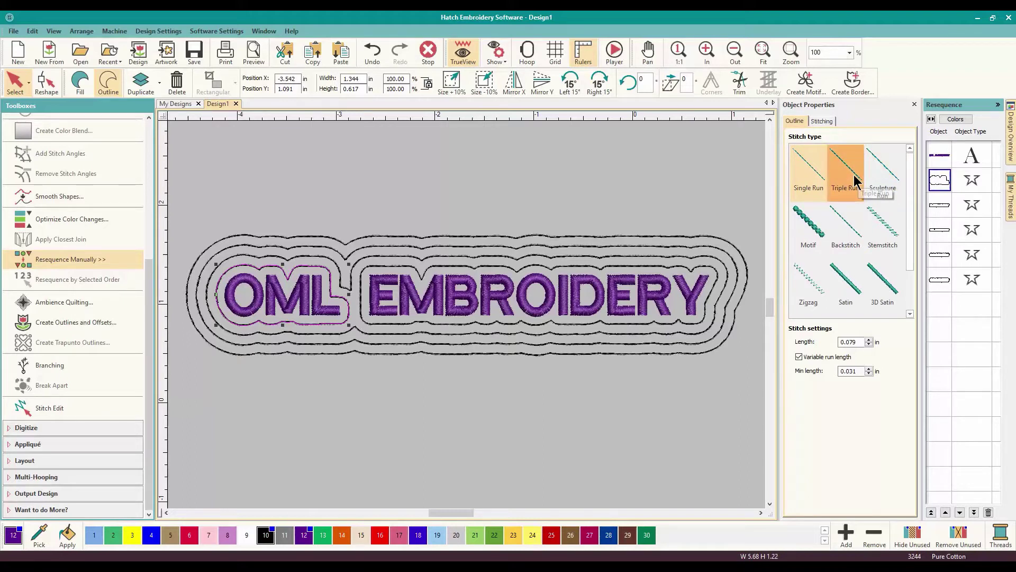
pyautogui.click(874, 226)
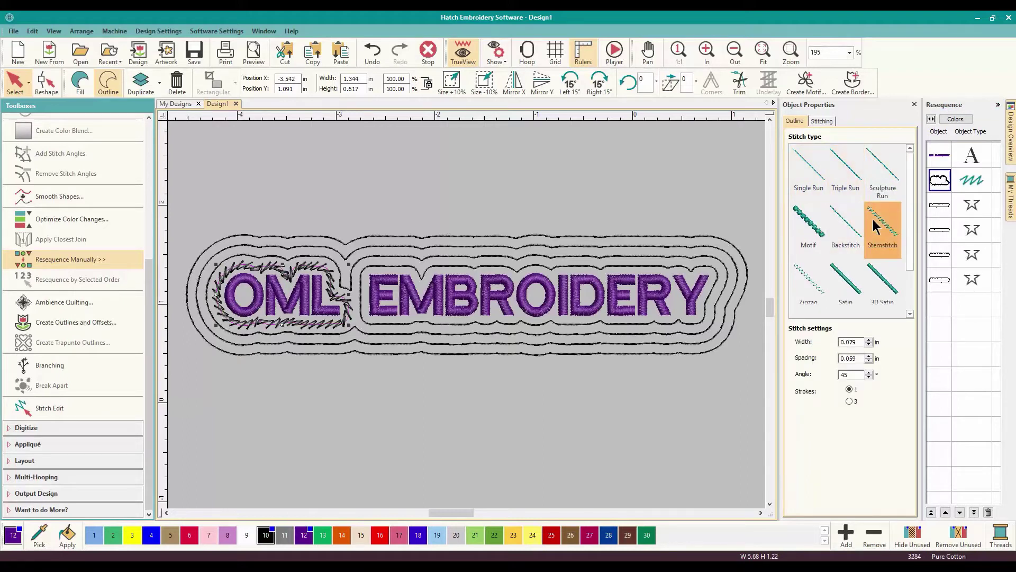
pyautogui.click(849, 229)
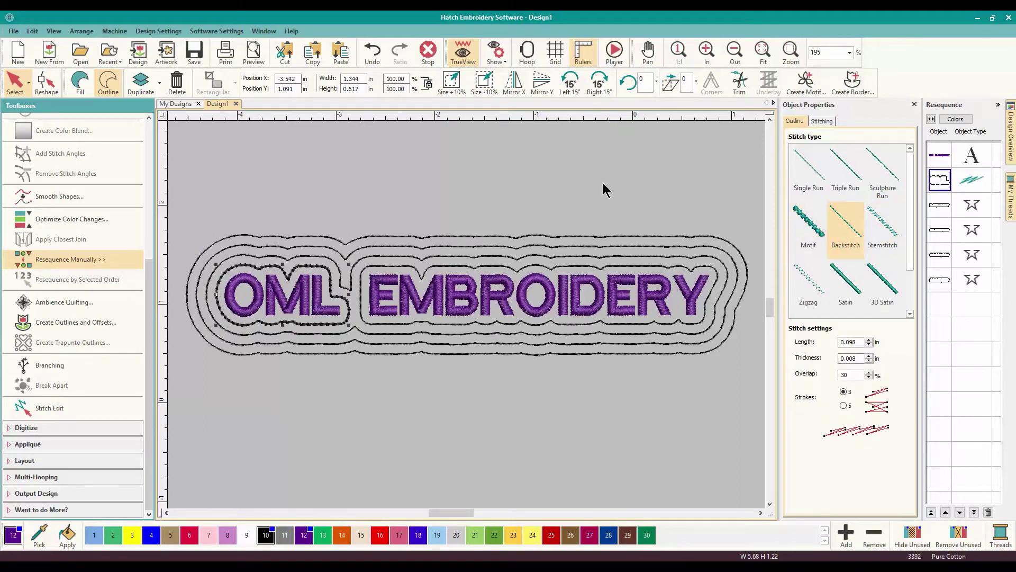
# - Convert the innermost outlines around OML and EMBROIDERY from outline stitching to fills
pyautogui.click(81, 85)
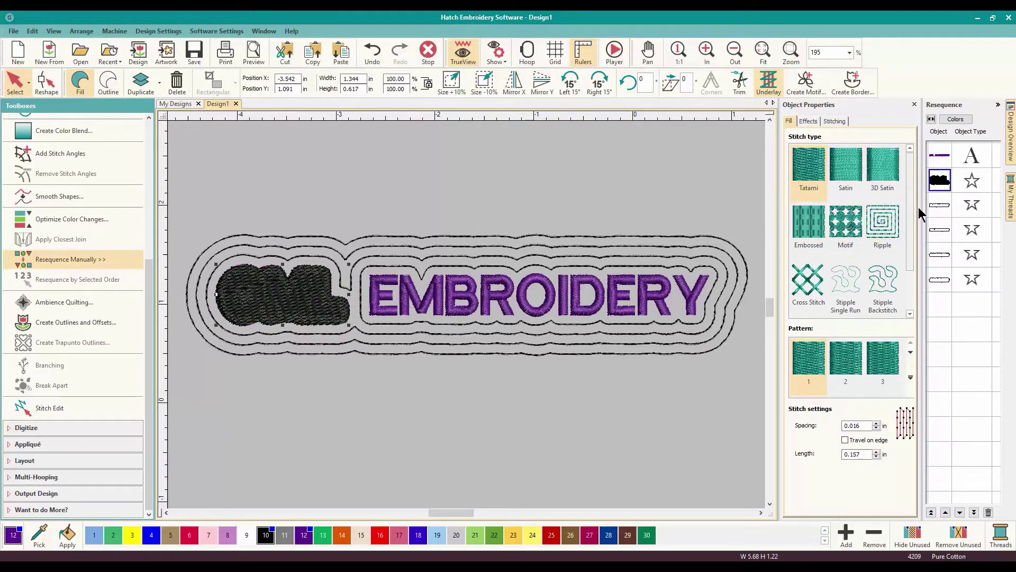
pyautogui.click(538, 266)
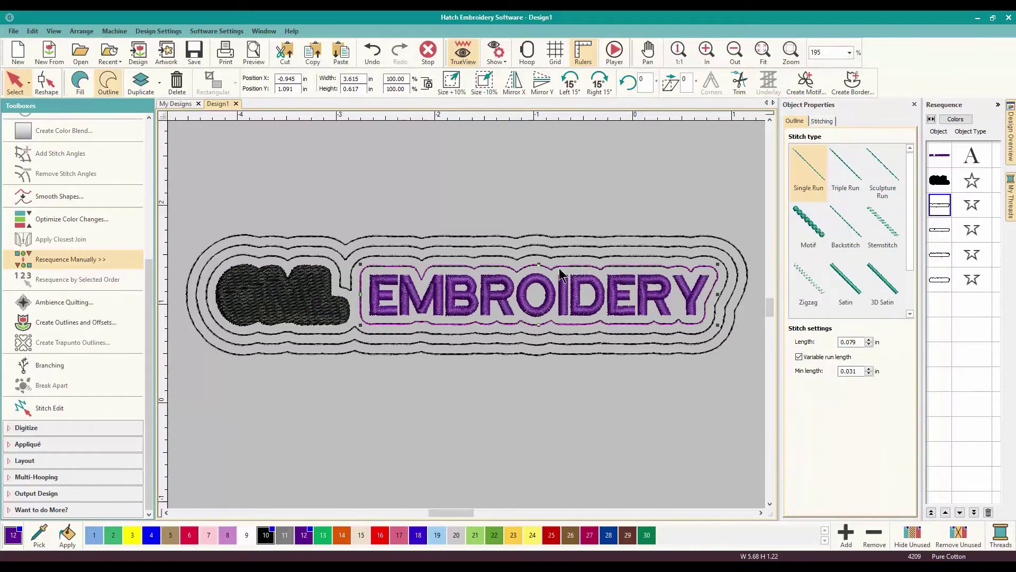
pyautogui.click(89, 90)
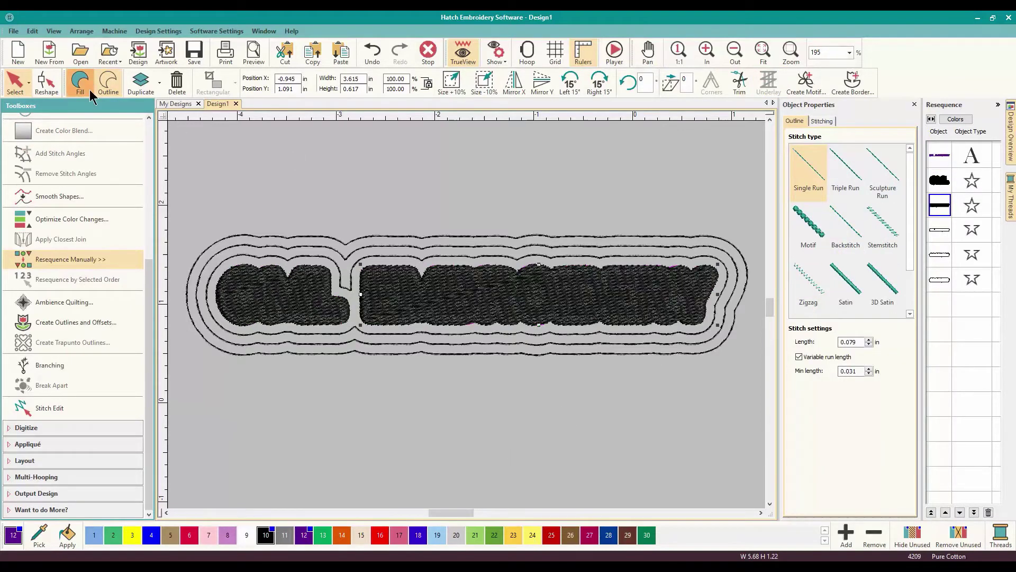
# - Move the OML and EMBROIDERY background fills ahead of the lettering in the stitching order
pyautogui.click(938, 181)
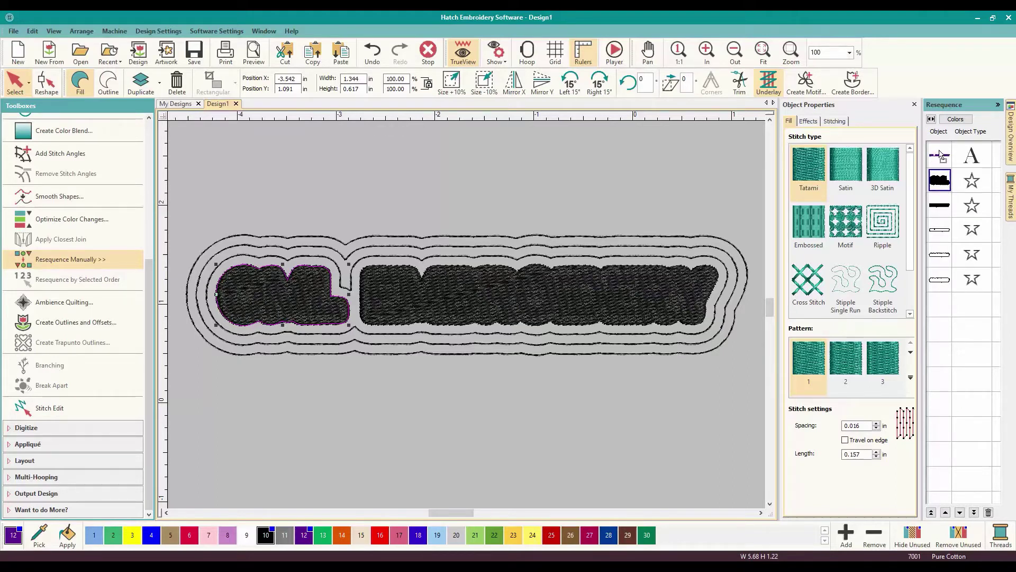
pyautogui.moveTo(942, 155)
pyautogui.mouseDown()
pyautogui.moveTo(950, 182)
pyautogui.moveTo(945, 156)
pyautogui.mouseUp()
pyautogui.click(947, 214)
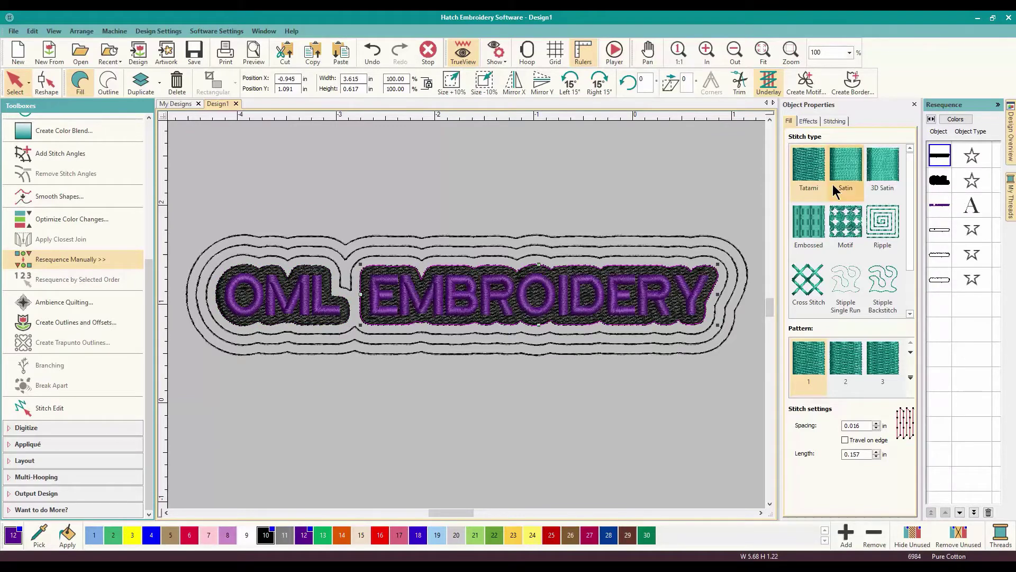
pyautogui.click(655, 200)
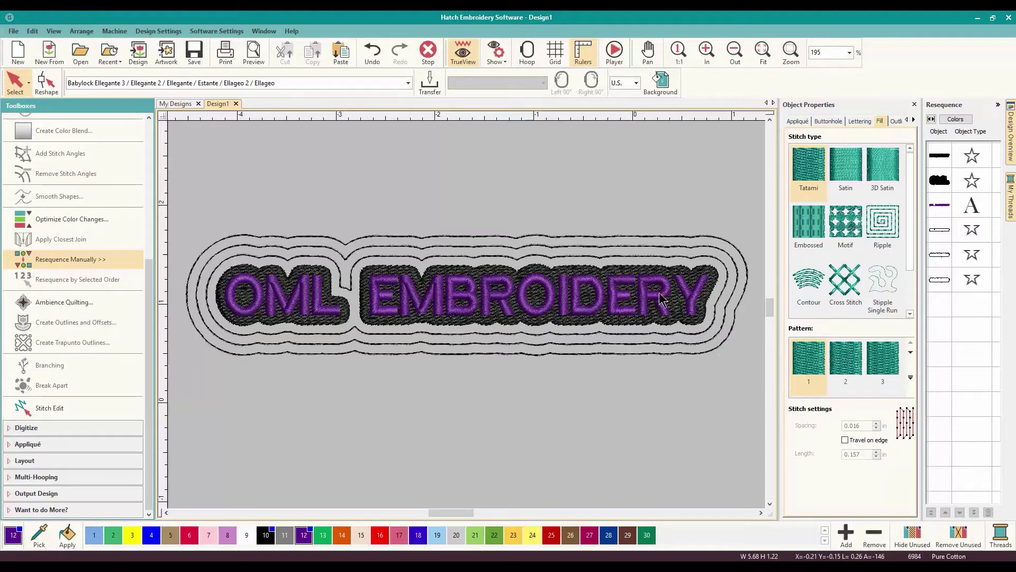
# - Delete the separate background fills behind EMBROIDERY and OML
pyautogui.click(571, 322)
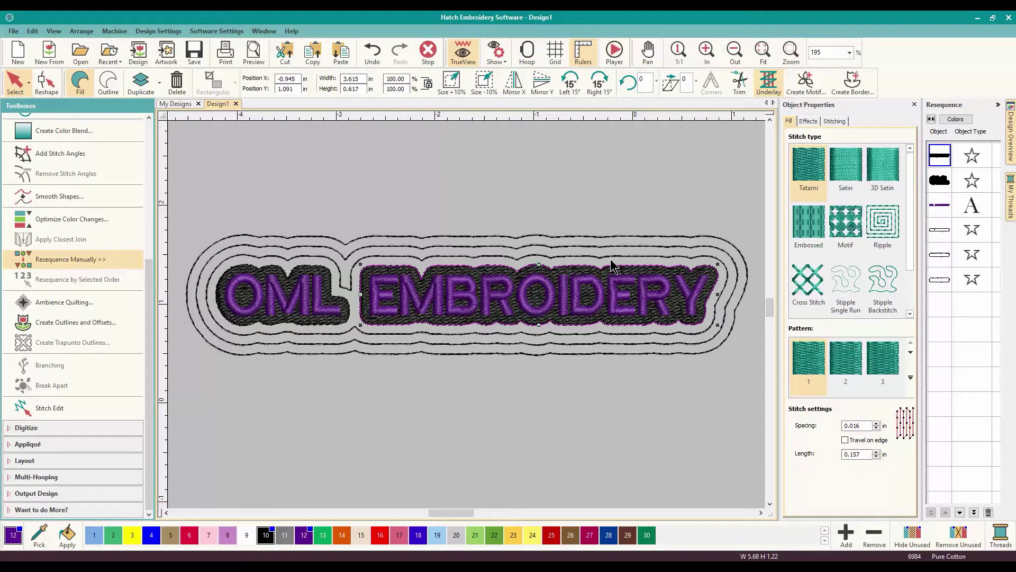
pyautogui.press('Delete')
pyautogui.click(940, 155)
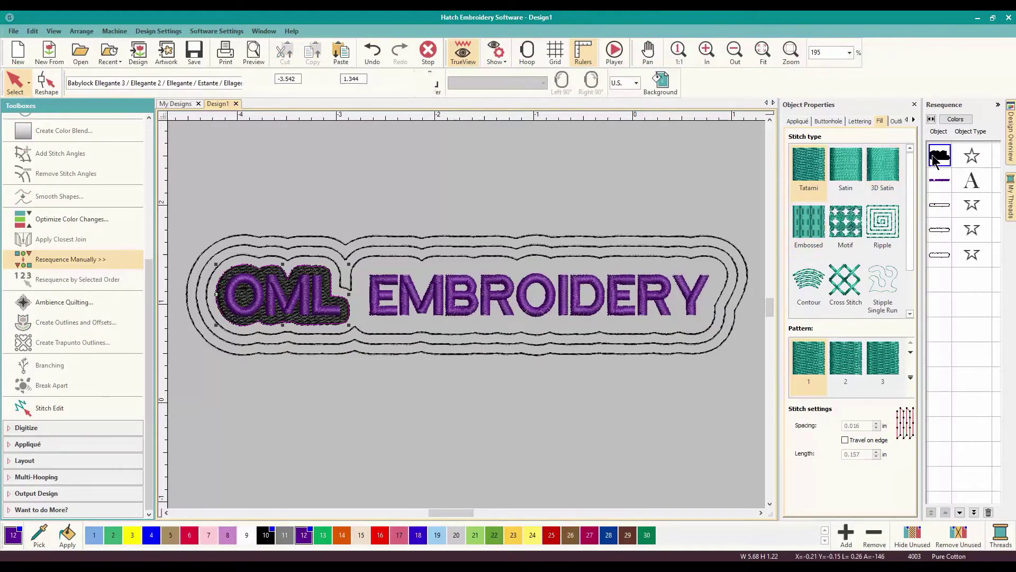
pyautogui.press('Delete')
# - Convert the innermost remaining outline around the whole lettering to a fill and sequence it before the lettering
pyautogui.click(359, 267)
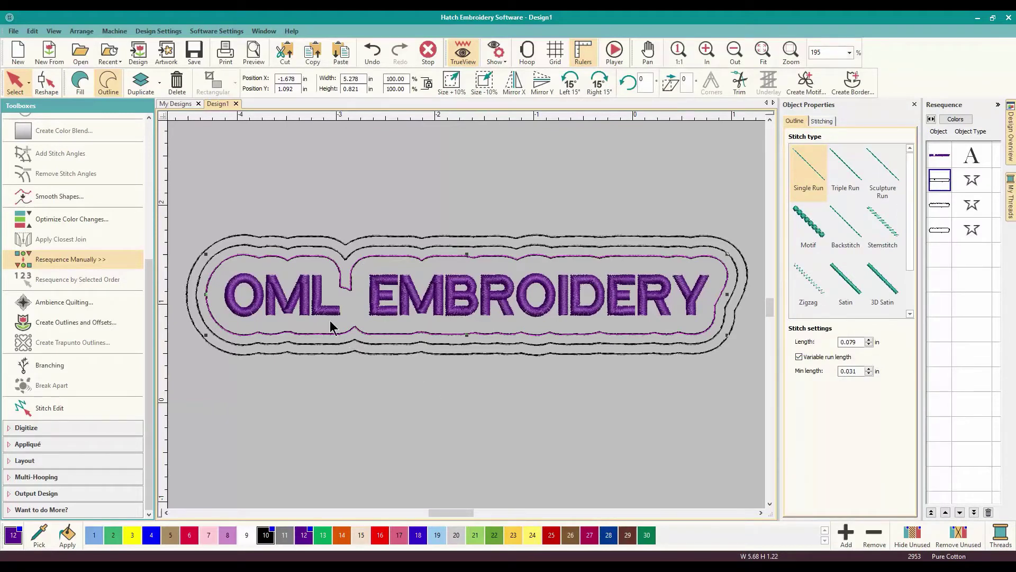
pyautogui.click(73, 87)
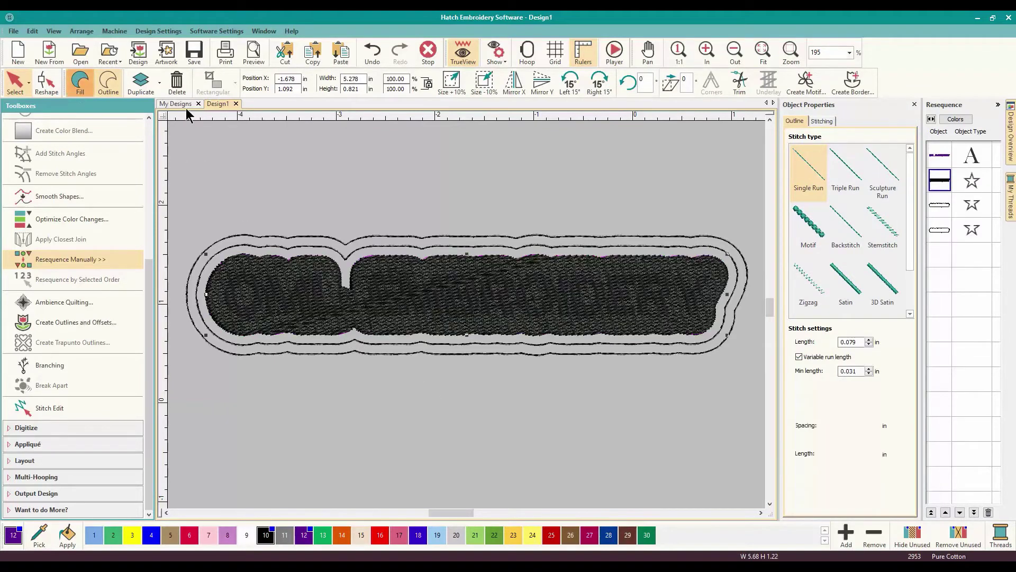
pyautogui.click(943, 183)
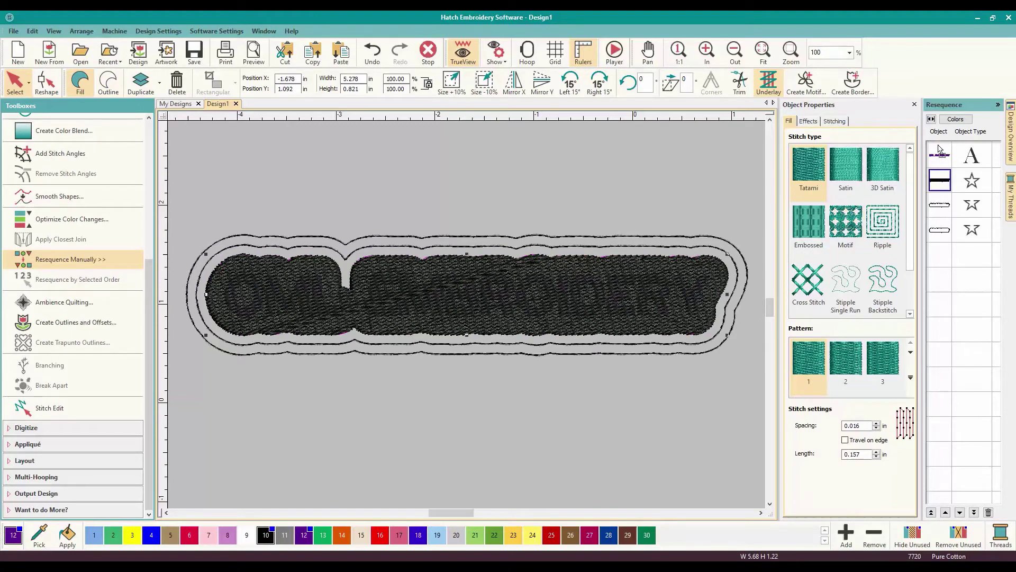
pyautogui.moveTo(939, 150); pyautogui.dragTo(940, 154)
pyautogui.click(614, 154)
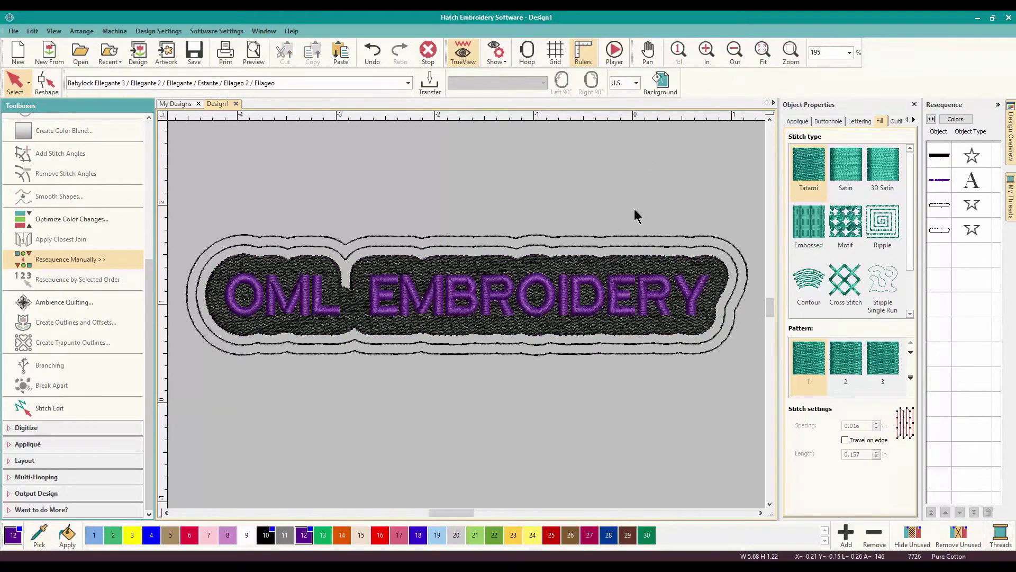
# - Change the background fill to Motif from Single Motifs, trying the Circle03 pattern and settling on Scroll01
pyautogui.click(623, 269)
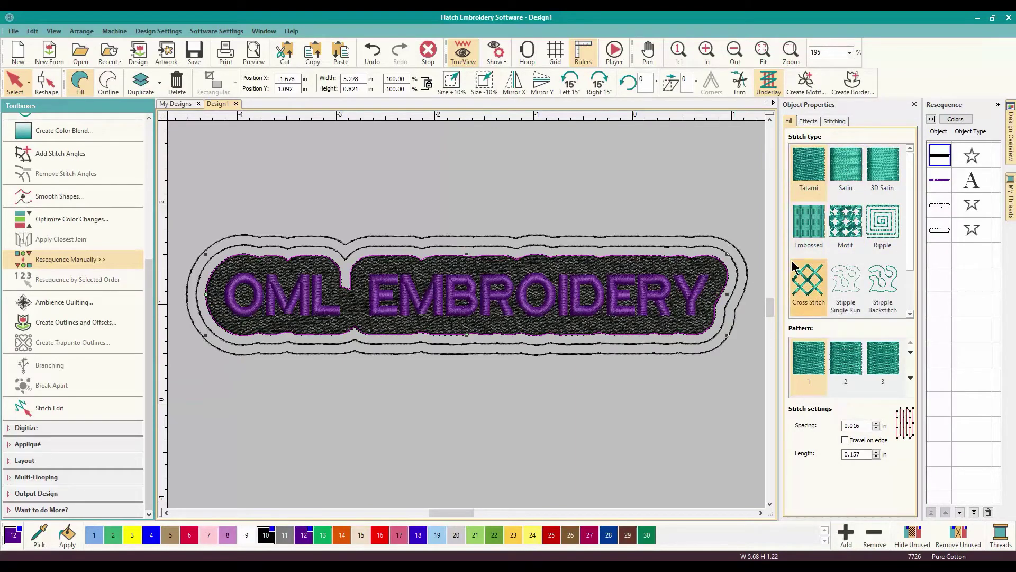
pyautogui.click(845, 232)
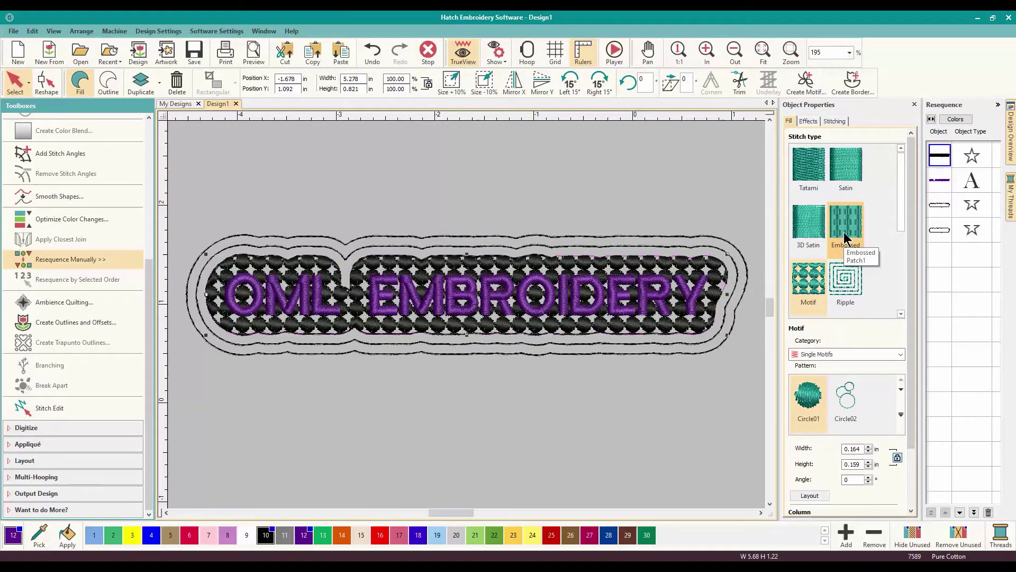
pyautogui.click(902, 390)
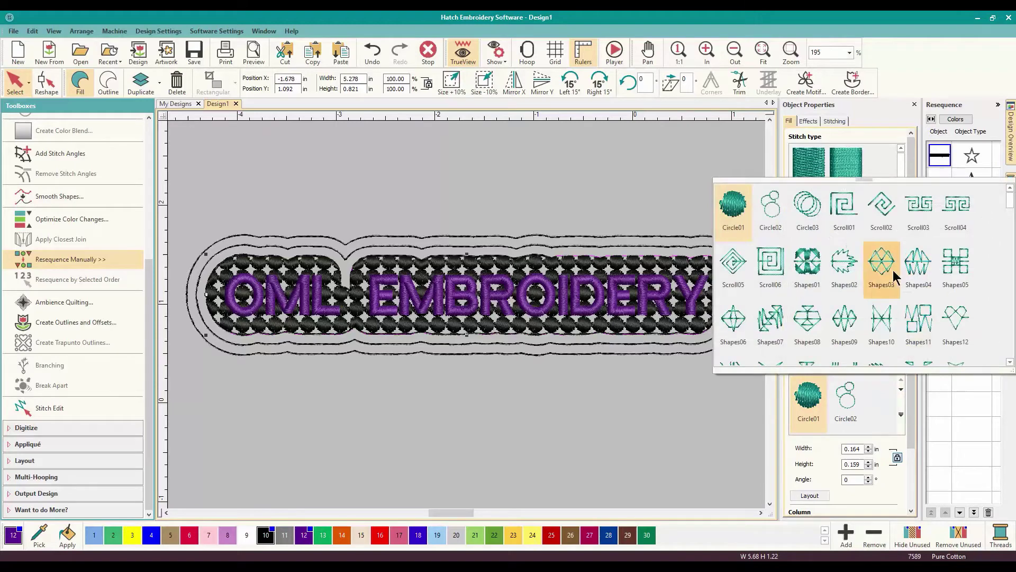
pyautogui.click(810, 223)
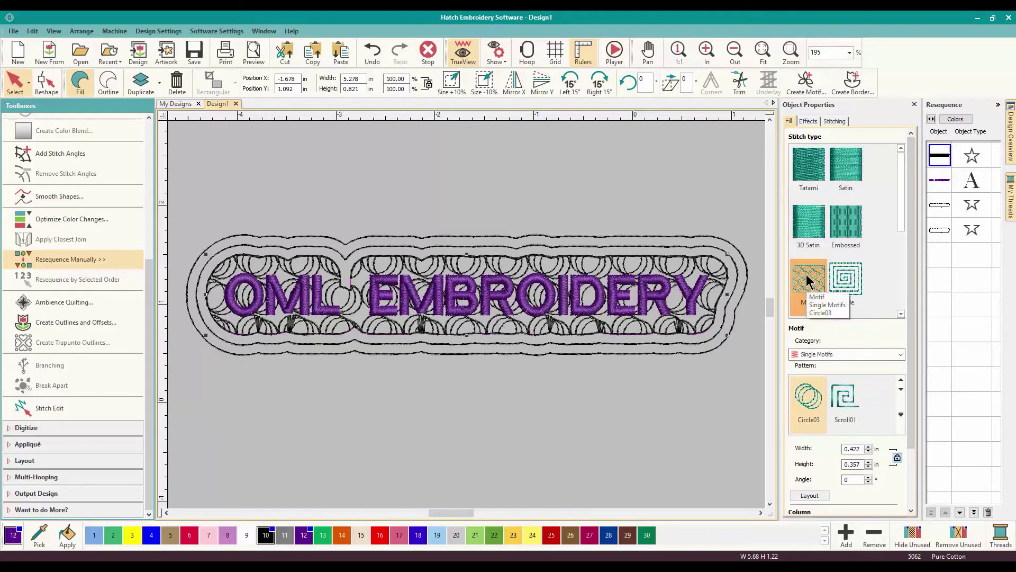
pyautogui.click(855, 395)
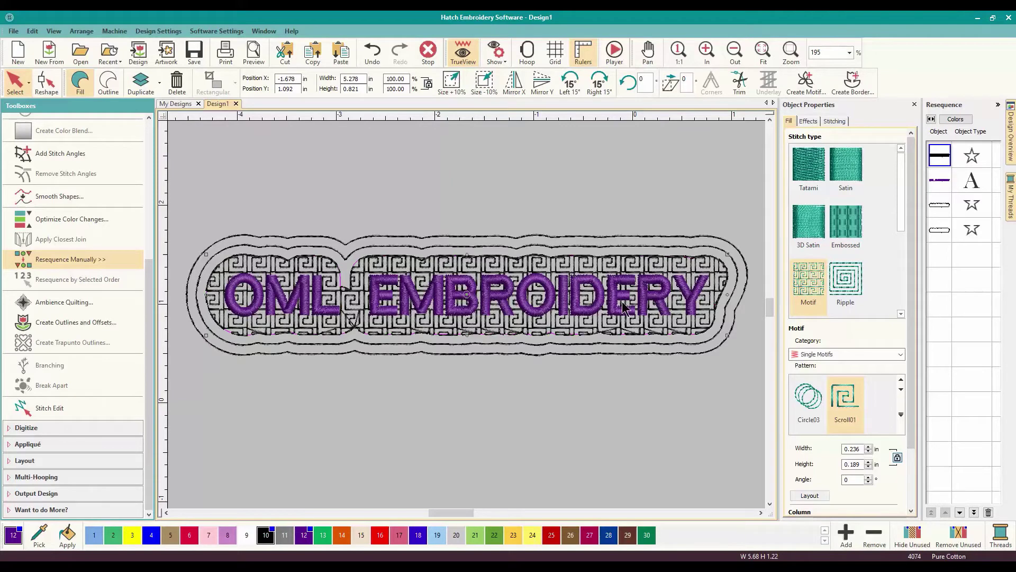
# - Create a Single Run object outline in 210 Hatch around the motif-filled background, without offset outlines
pyautogui.click(639, 376)
pyautogui.click(658, 332)
pyautogui.click(88, 324)
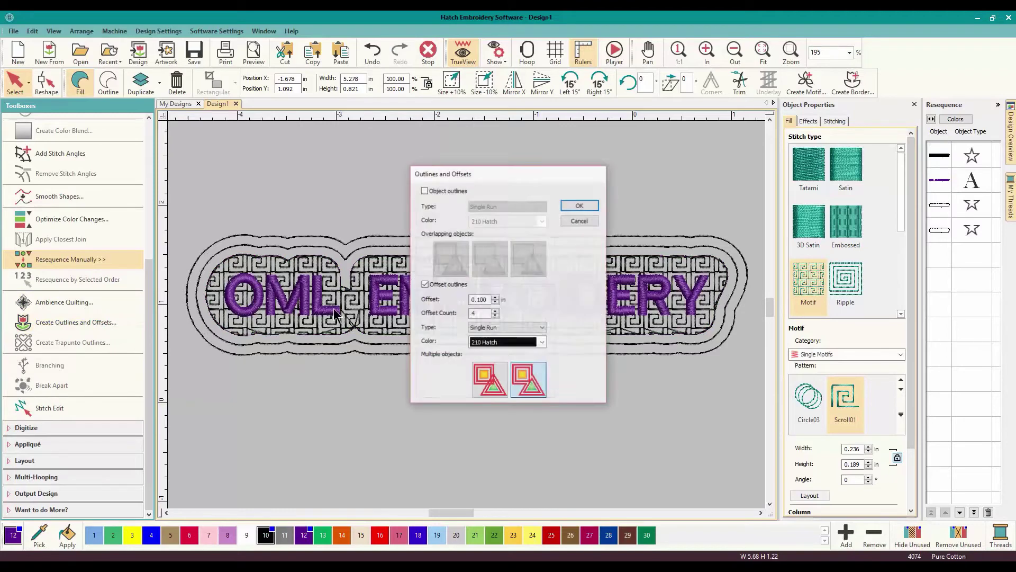
pyautogui.click(425, 284)
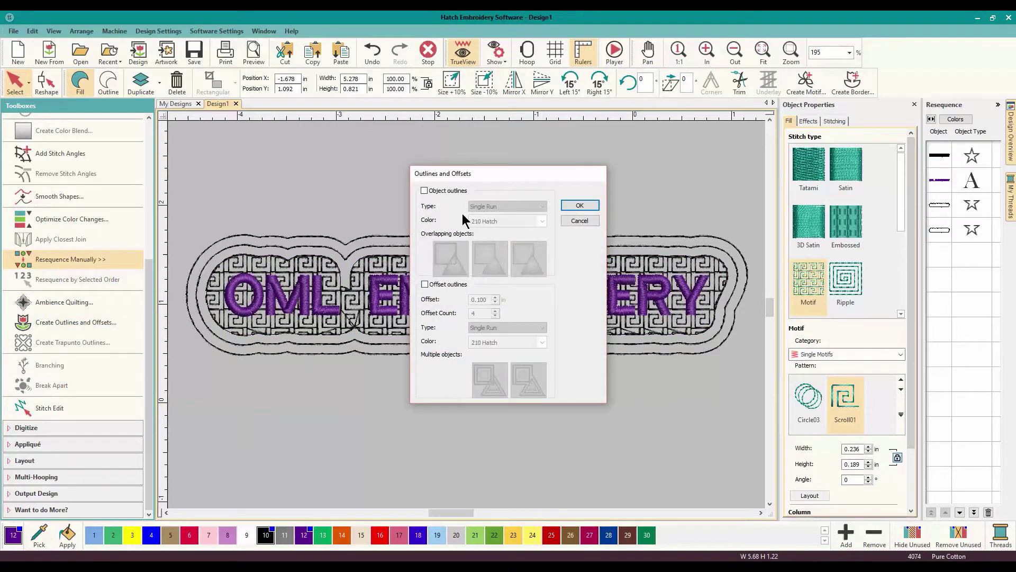
pyautogui.click(425, 190)
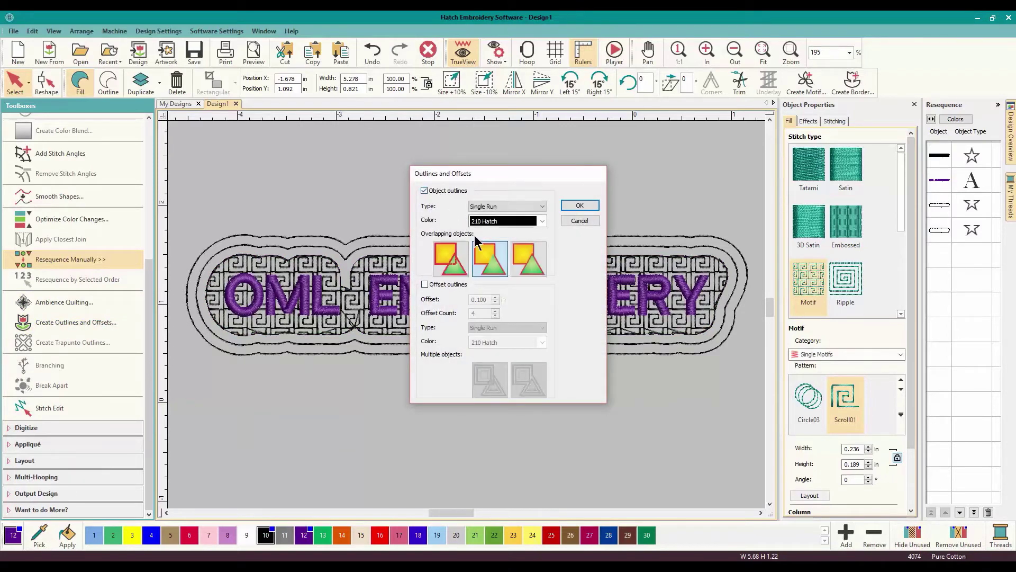
pyautogui.click(507, 222)
pyautogui.click(507, 222)
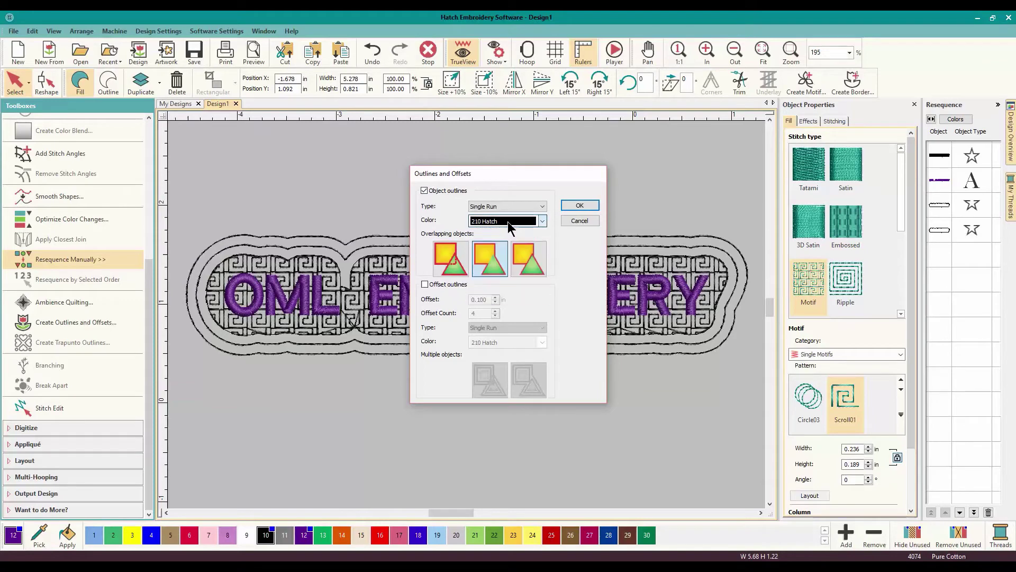
pyautogui.click(580, 206)
pyautogui.click(600, 362)
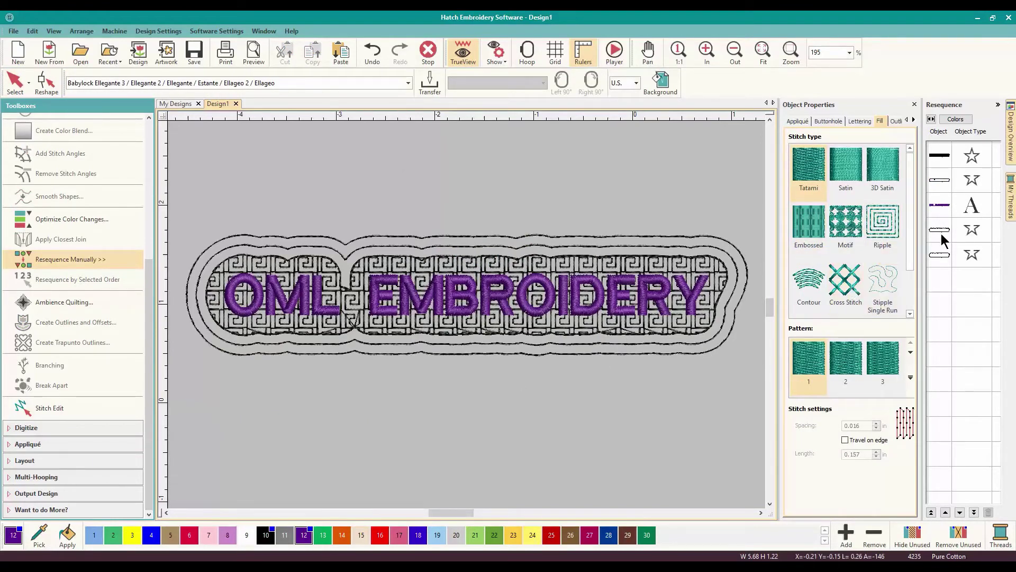
# - Change the new outline around the motif fill to Backstitch
pyautogui.click(944, 183)
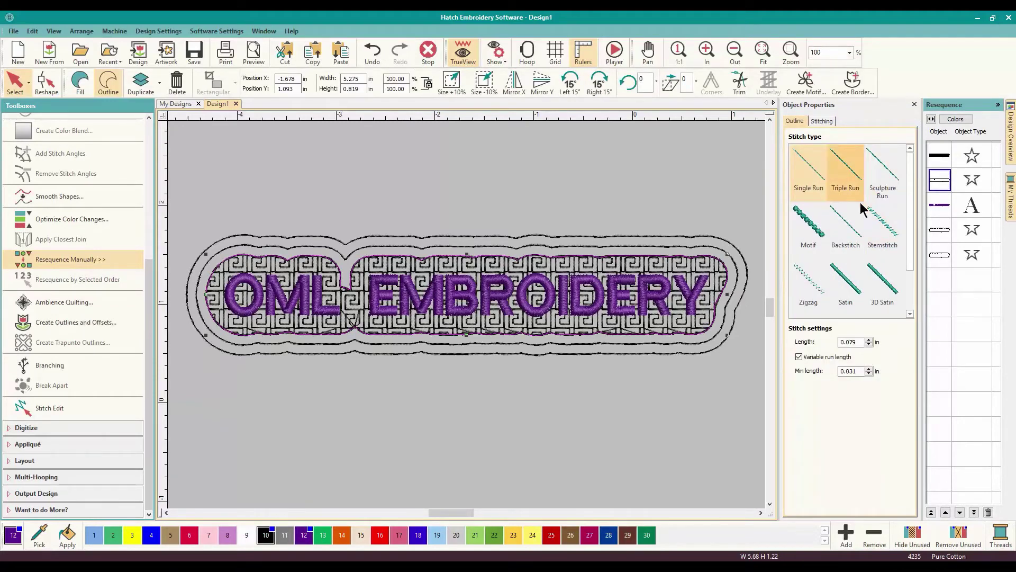
pyautogui.click(853, 226)
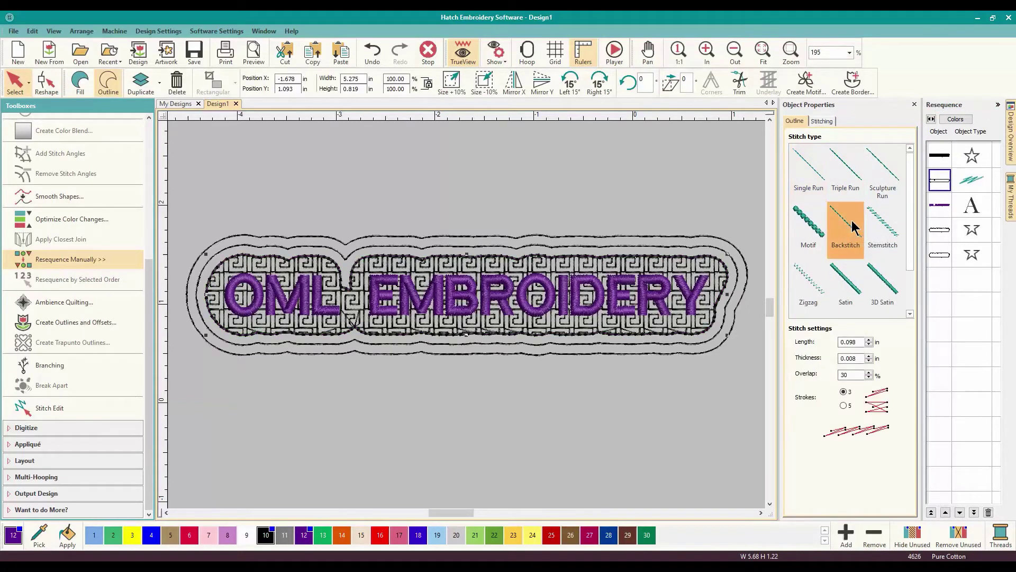
pyautogui.click(605, 184)
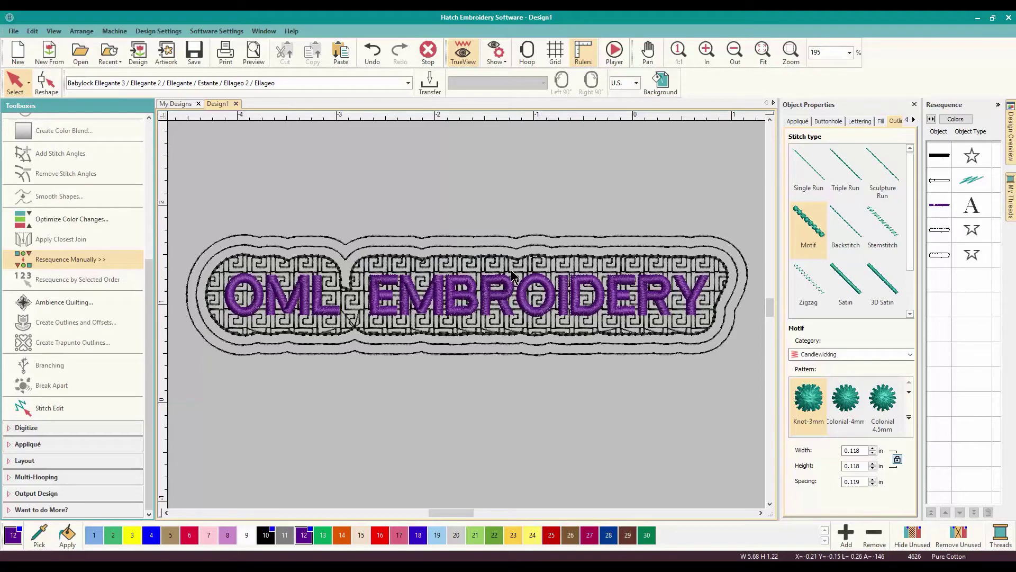
# - Set the inner of the two surrounding outlines to Motif, trying Candlewicking Colonial-4mm and returning to Knot-3mm
pyautogui.click(591, 245)
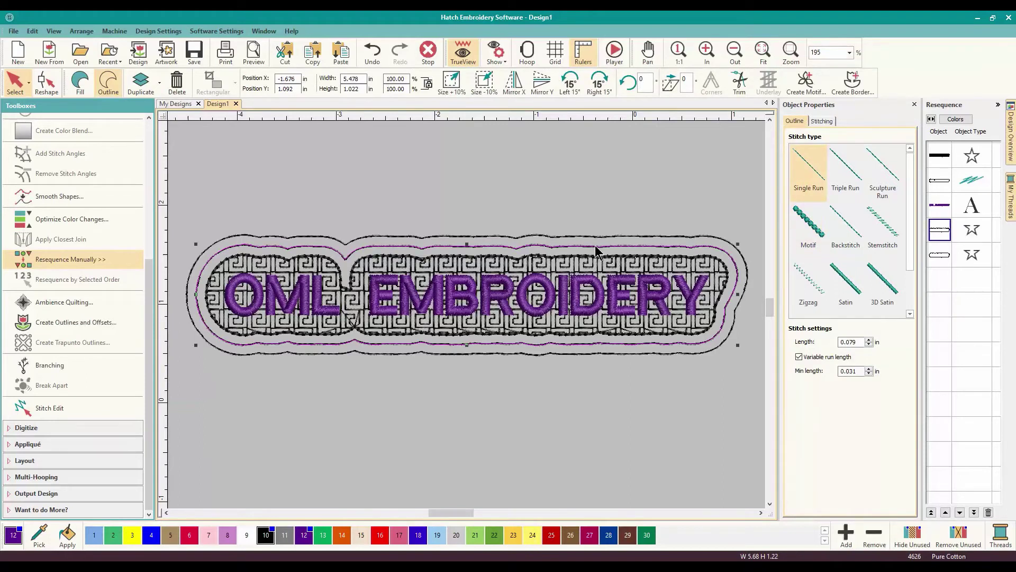
pyautogui.click(814, 230)
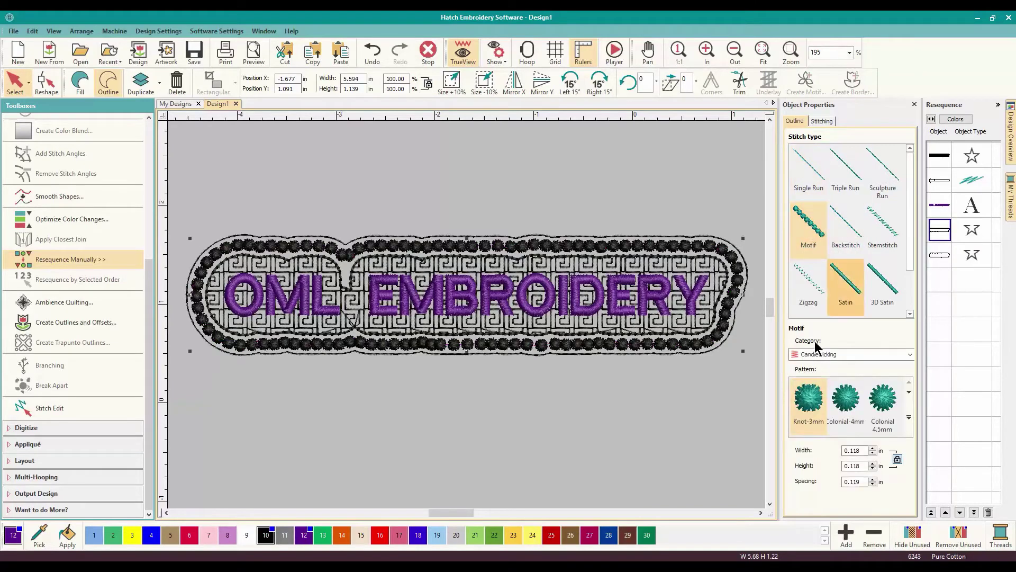
pyautogui.click(844, 405)
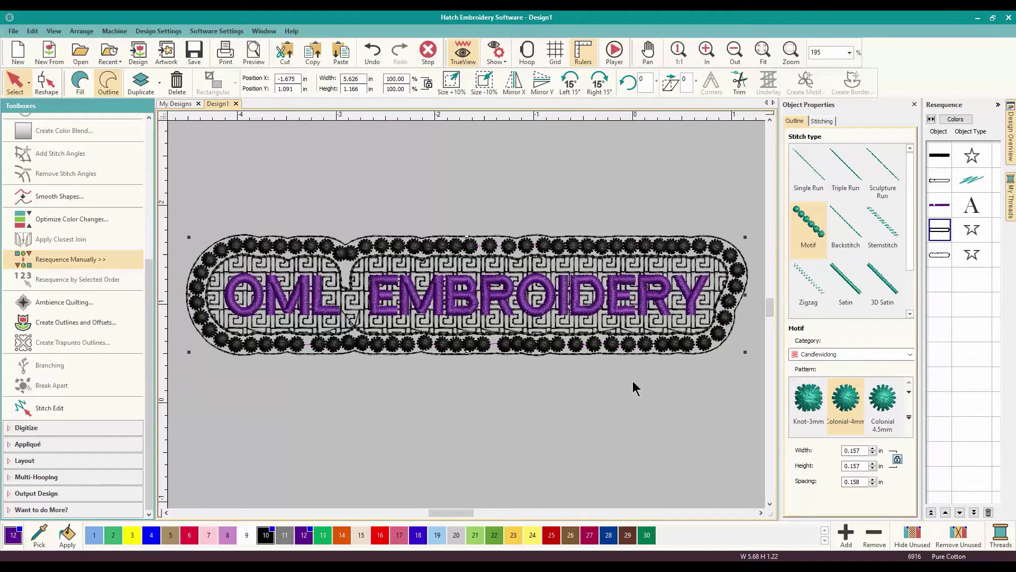
pyautogui.click(809, 395)
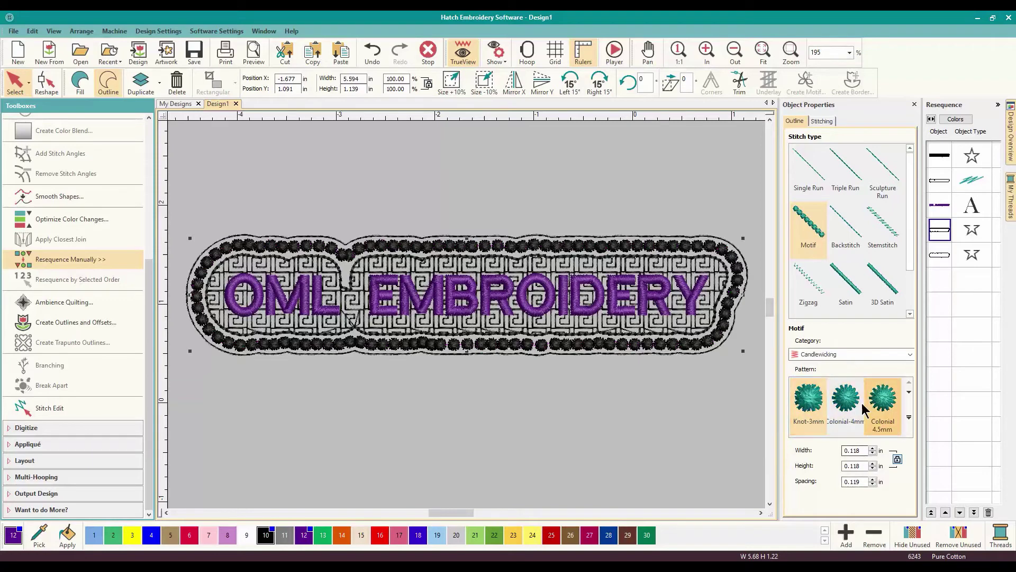
# - Switch the outline's motif category to Single Motifs and apply the ZigZag17 pattern
pyautogui.click(910, 355)
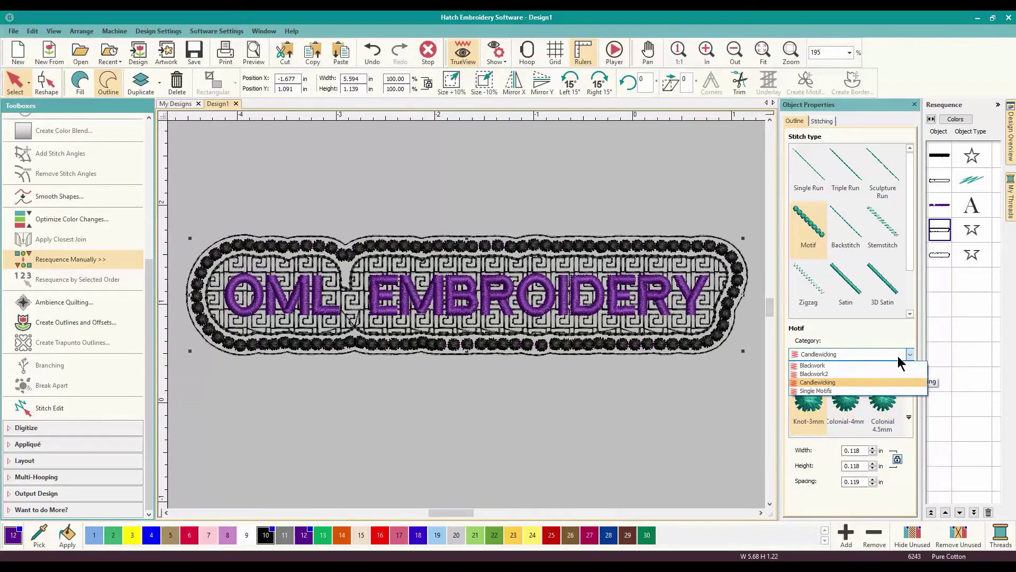
pyautogui.click(832, 392)
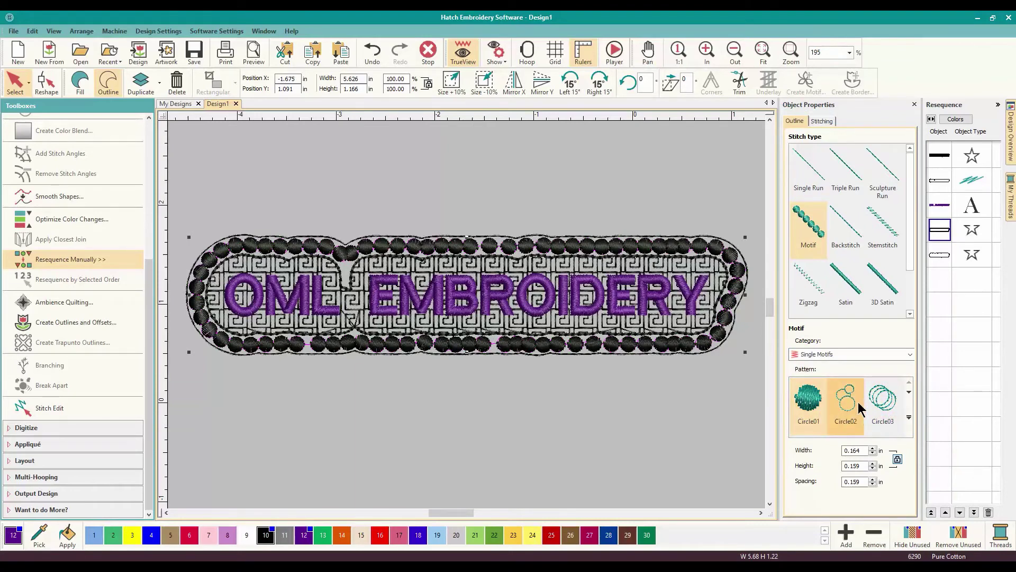
pyautogui.click(909, 418)
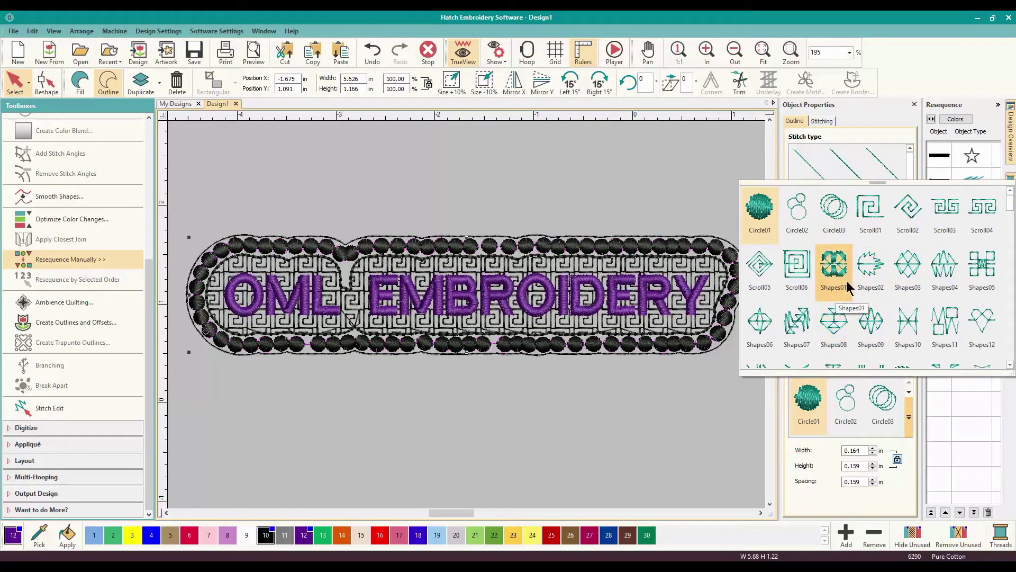
pyautogui.scroll(-3, 847, 287)
pyautogui.scroll(-5, 847, 287)
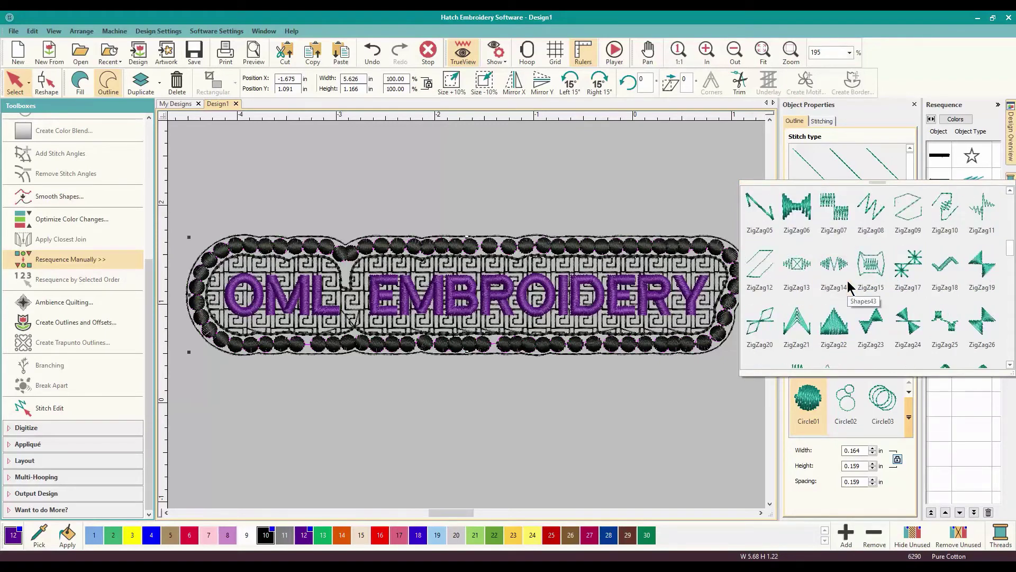
pyautogui.click(923, 262)
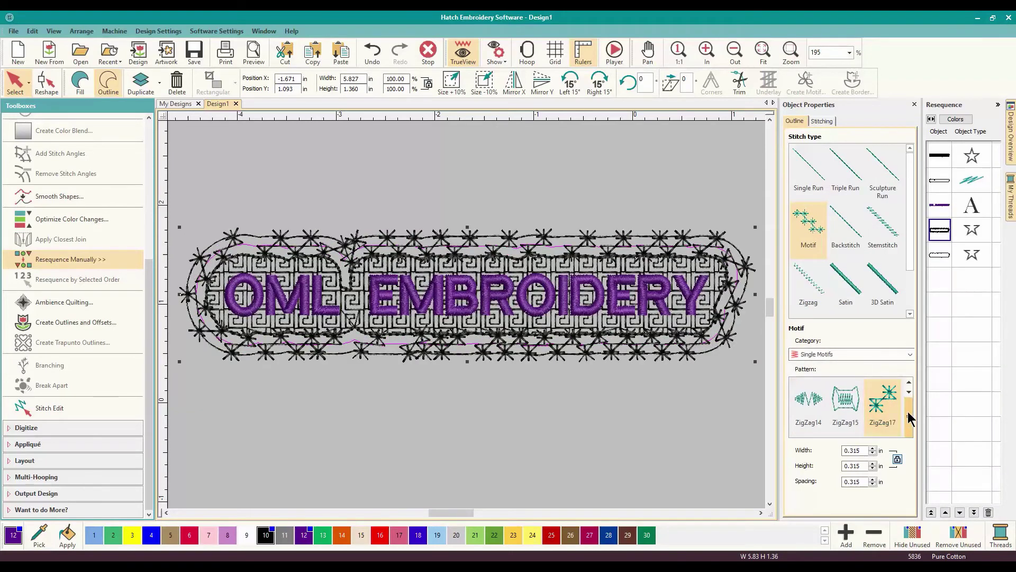
# - Try the ZigZag21 and ZigZag23 motif patterns on the inner surrounding outline
pyautogui.click(909, 391)
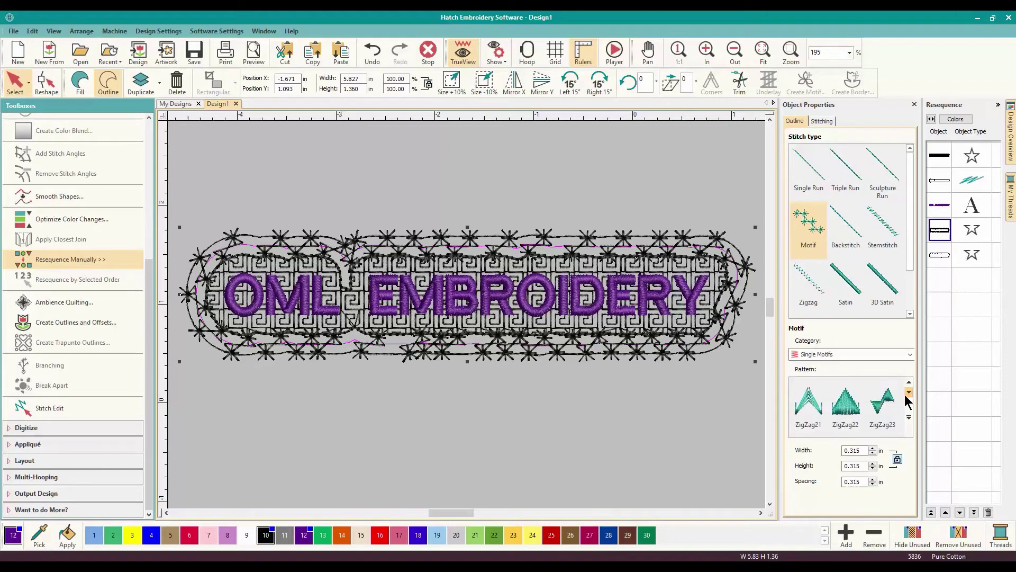
pyautogui.click(809, 408)
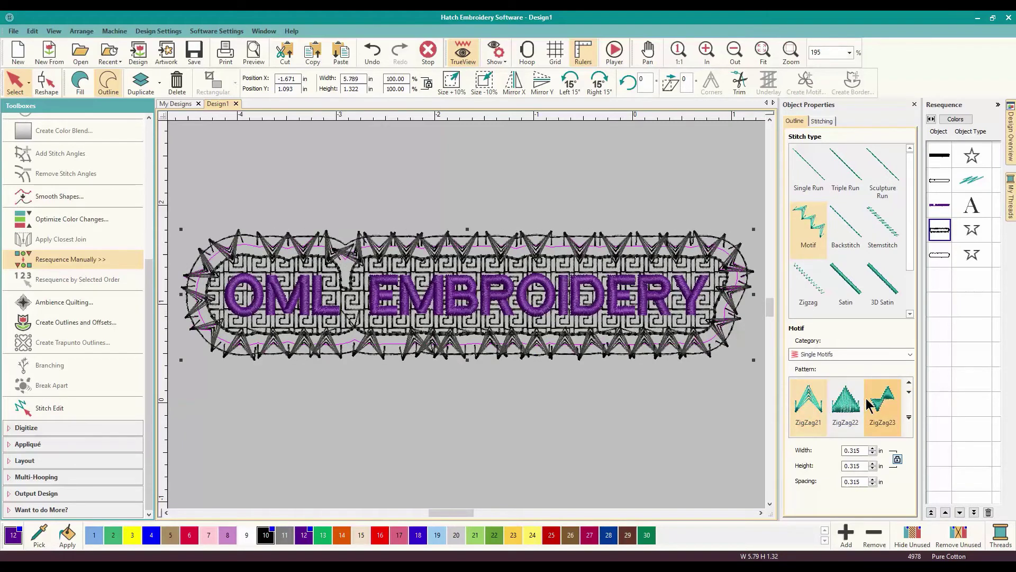
pyautogui.click(882, 407)
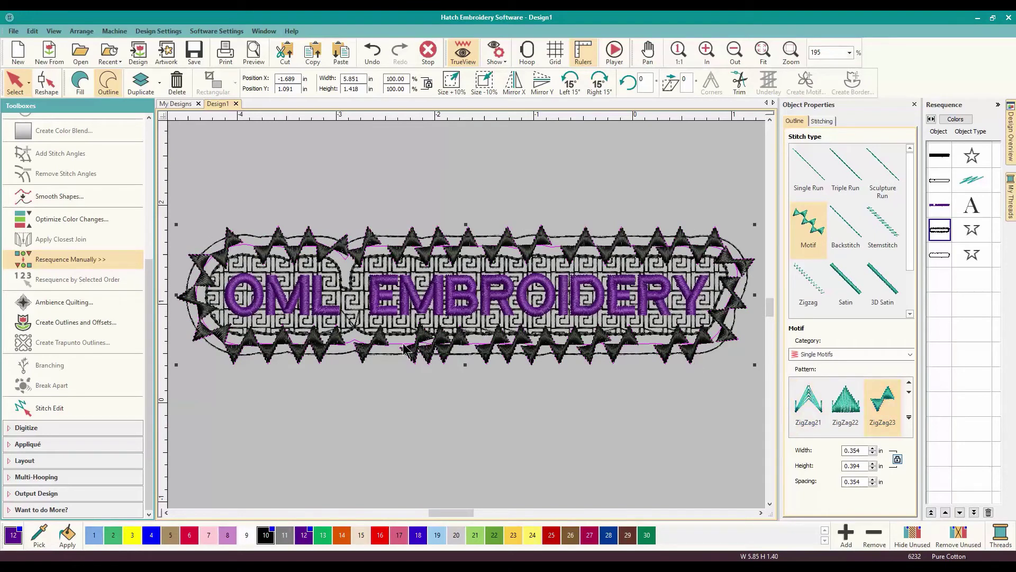
# - Apply the Kite06 pattern from Single Motifs to the inner surrounding outline
pyautogui.click(908, 392)
pyautogui.click(907, 392)
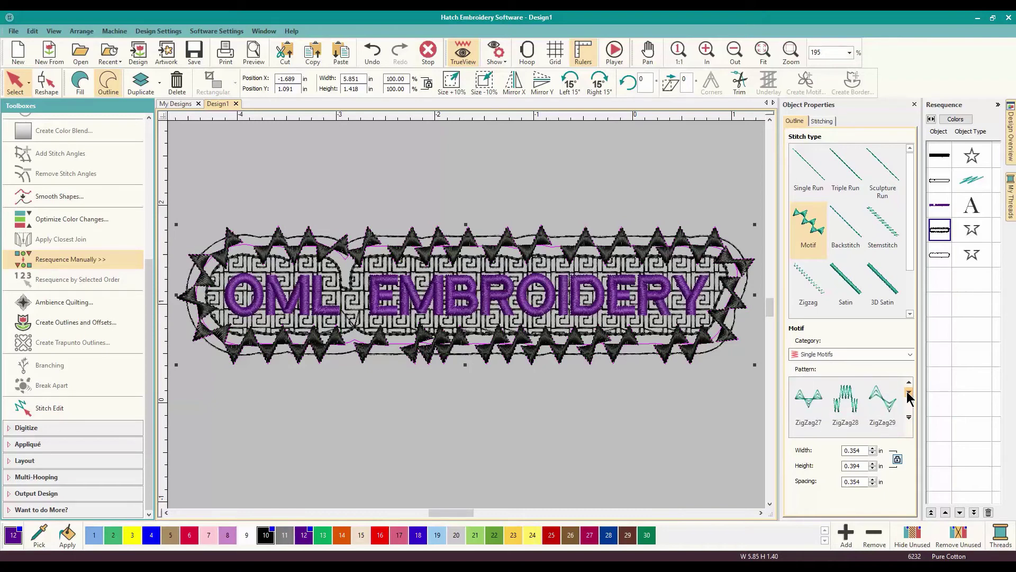
pyautogui.click(908, 392)
pyautogui.click(908, 392)
pyautogui.click(908, 392)
pyautogui.click(908, 392)
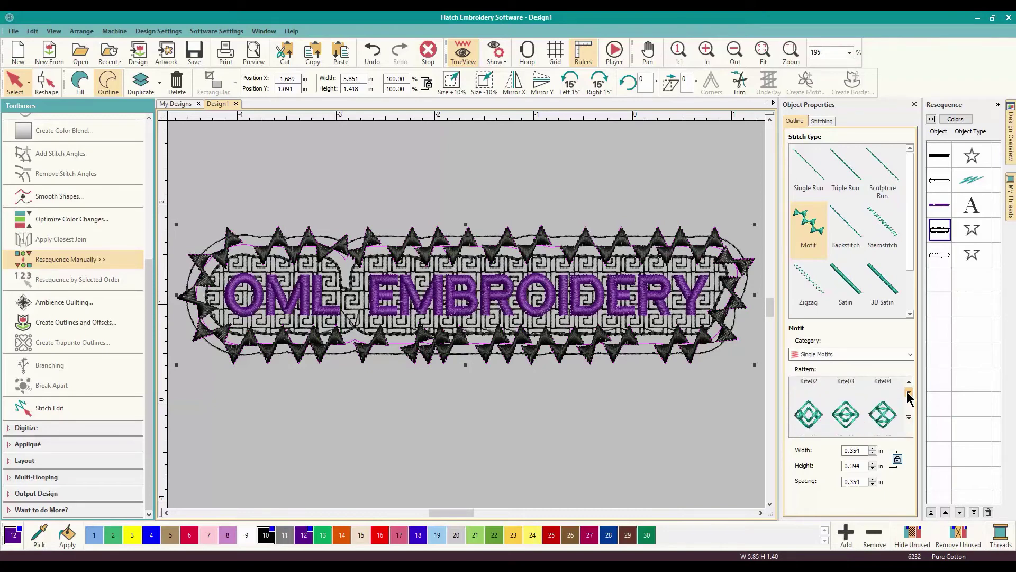
pyautogui.click(908, 392)
pyautogui.click(844, 400)
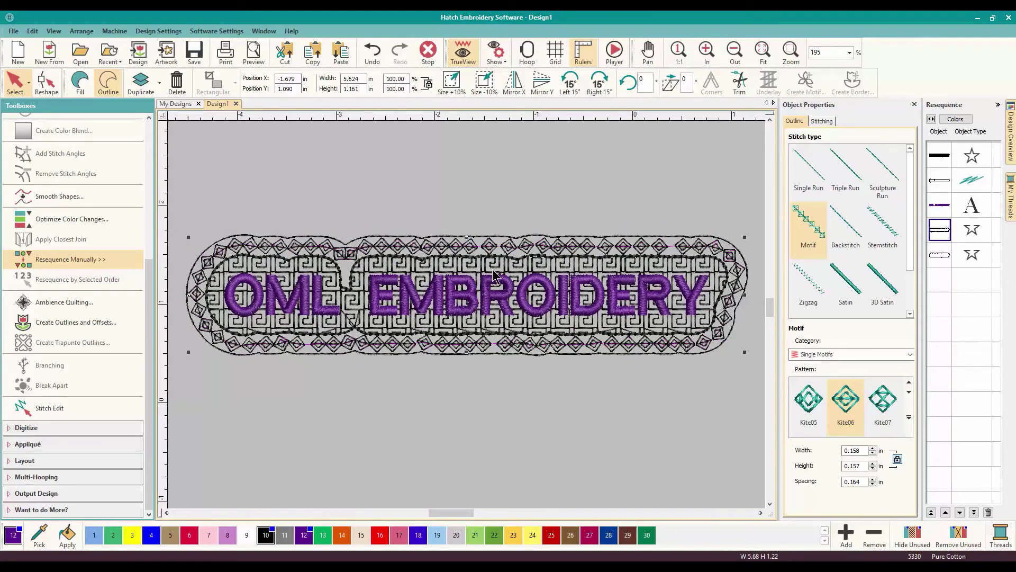
# - Convert the outermost outline to a Tatami fill and move it to the start of the stitching sequence
pyautogui.click(557, 243)
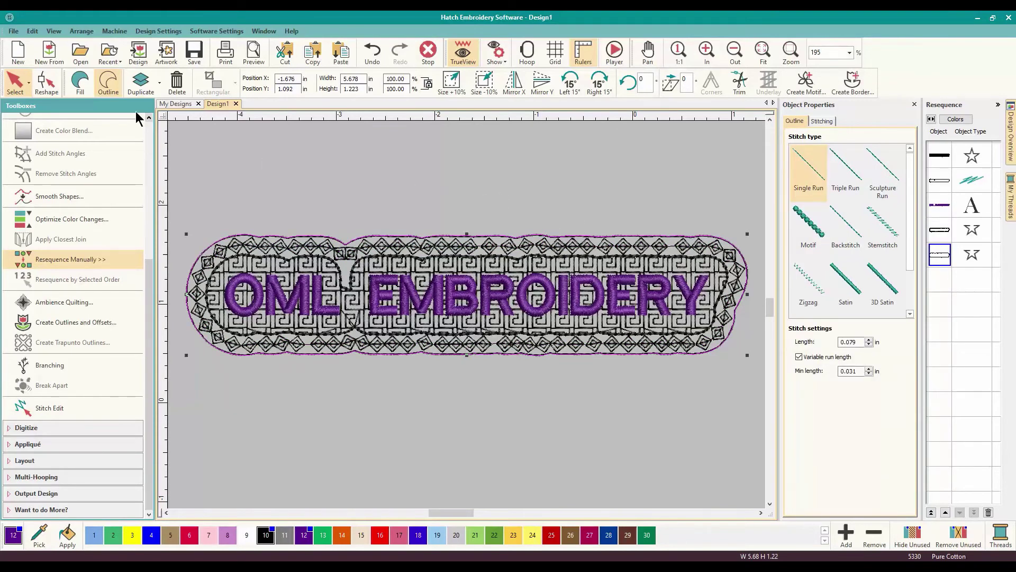
pyautogui.click(83, 83)
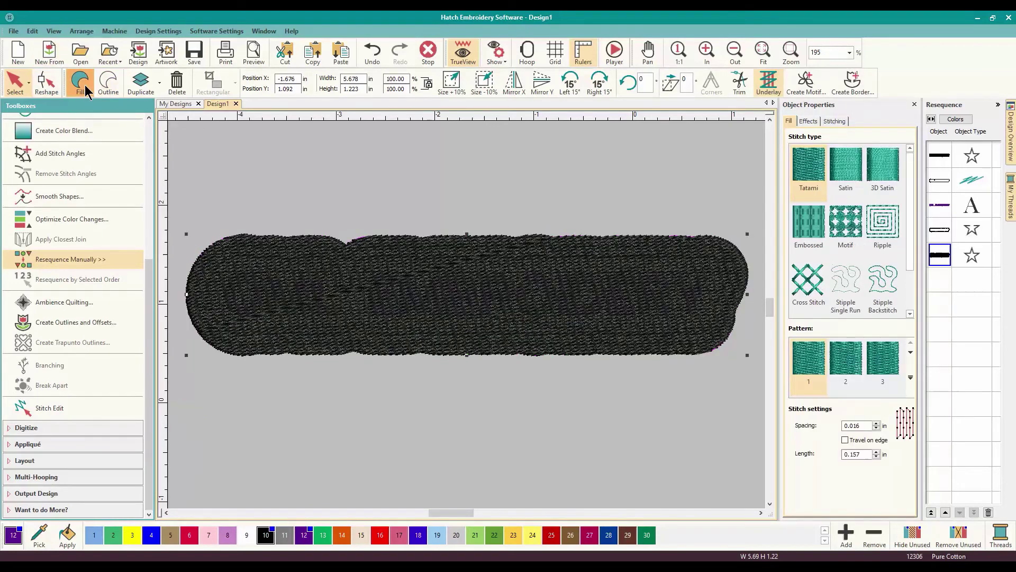
pyautogui.click(945, 255)
pyautogui.moveTo(937, 178); pyautogui.dragTo(939, 156)
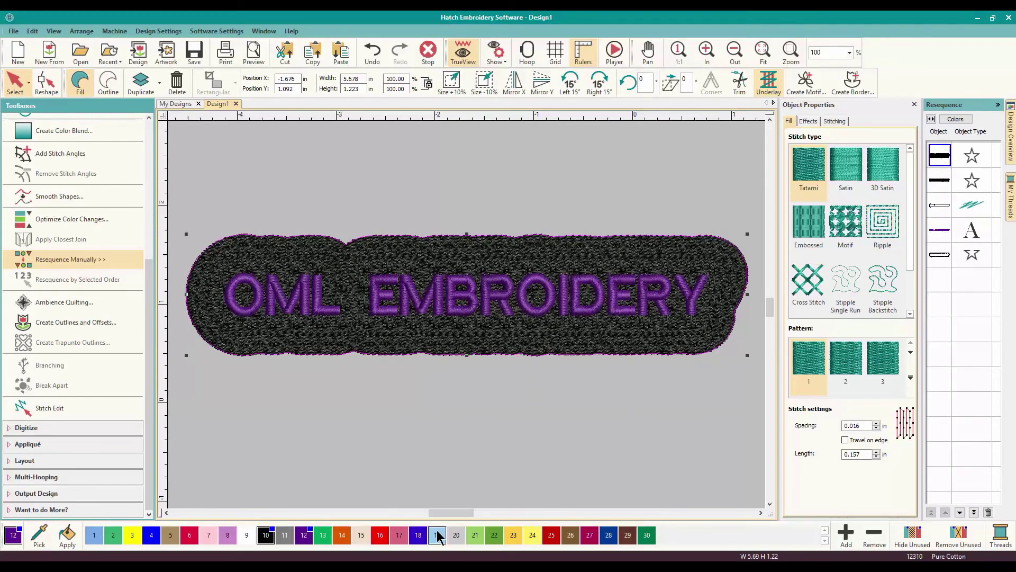
# - Recolor the Tatami background fill with light pink thread color 7 and deselect it
pyautogui.click(212, 534)
pyautogui.click(635, 471)
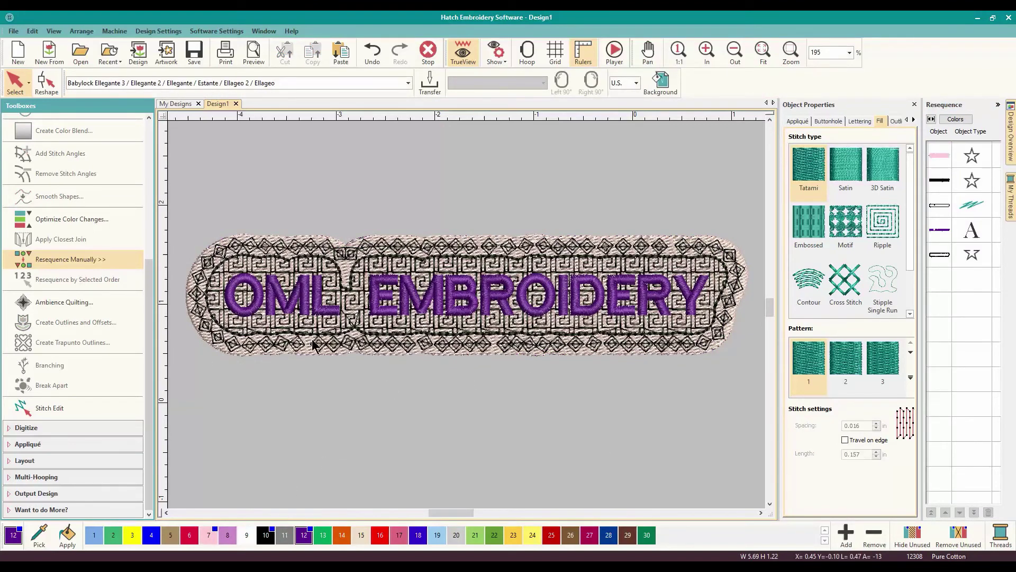
# - Create a Backstitch object outline in 210 Hatch around the pink background fill, without offset outlines
pyautogui.click(942, 155)
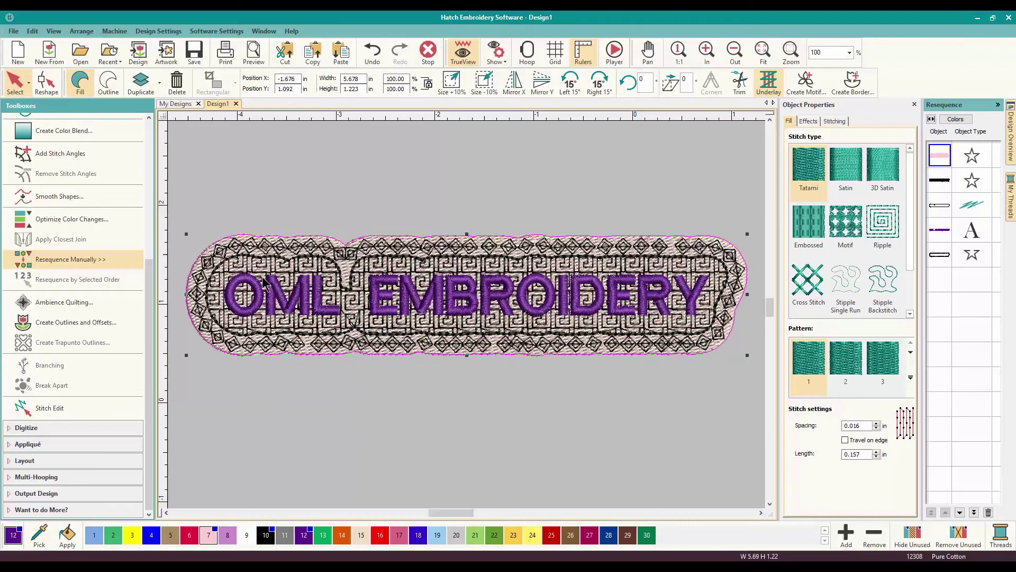
pyautogui.click(73, 323)
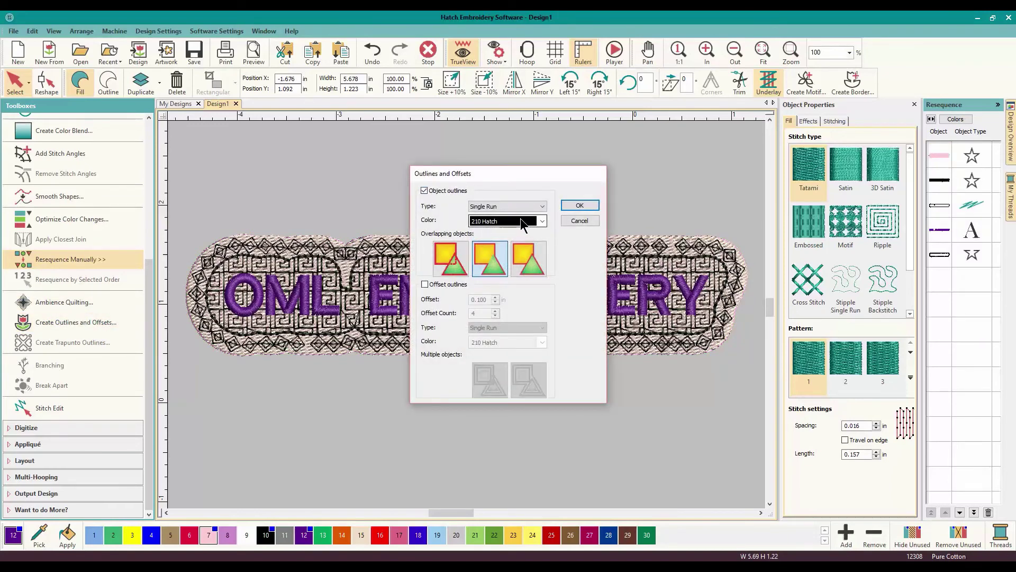
pyautogui.click(541, 207)
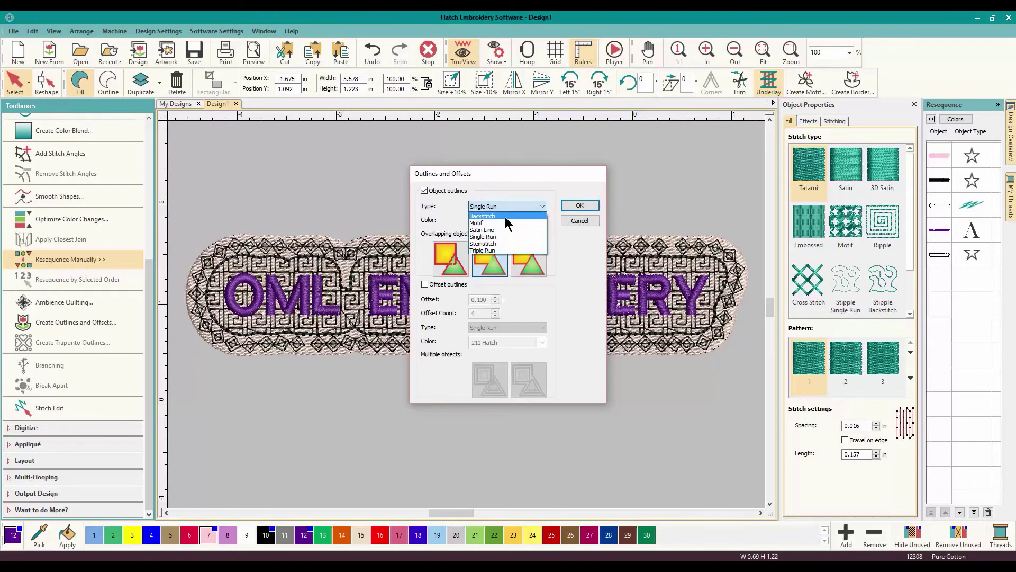
pyautogui.click(505, 217)
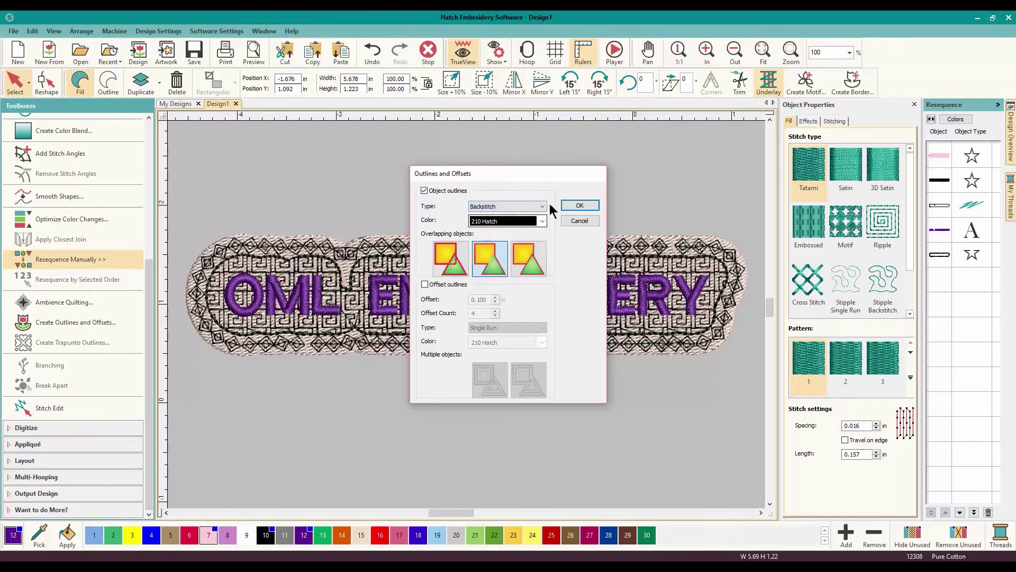
pyautogui.click(579, 206)
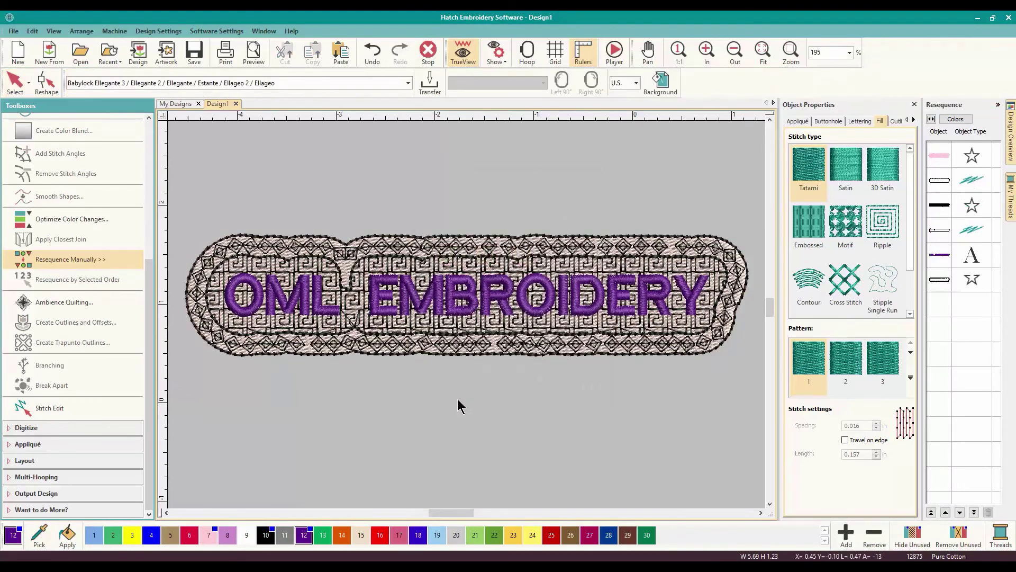
pyautogui.press('Escape')
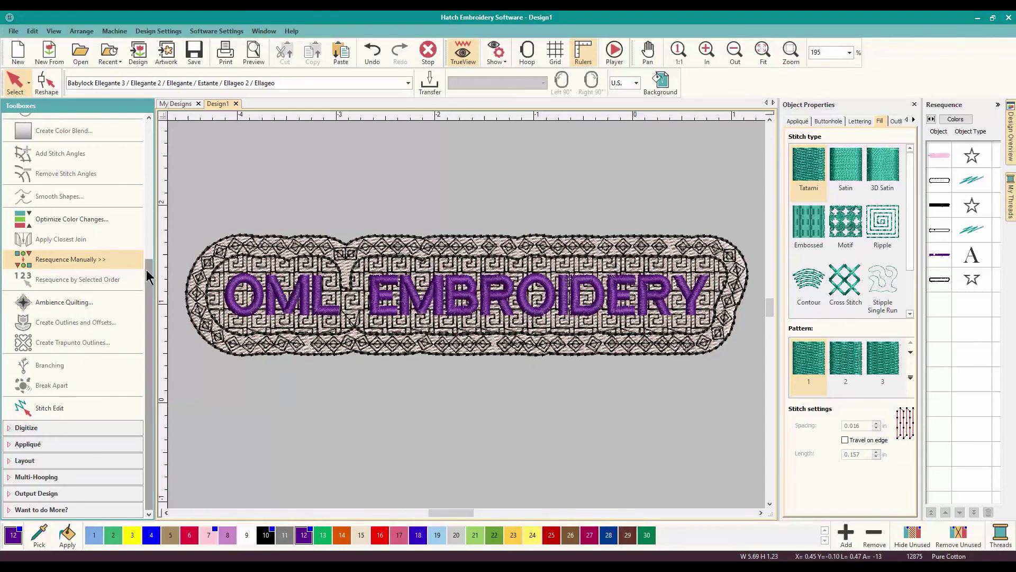
pyautogui.moveTo(148, 286); pyautogui.dragTo(153, 143)
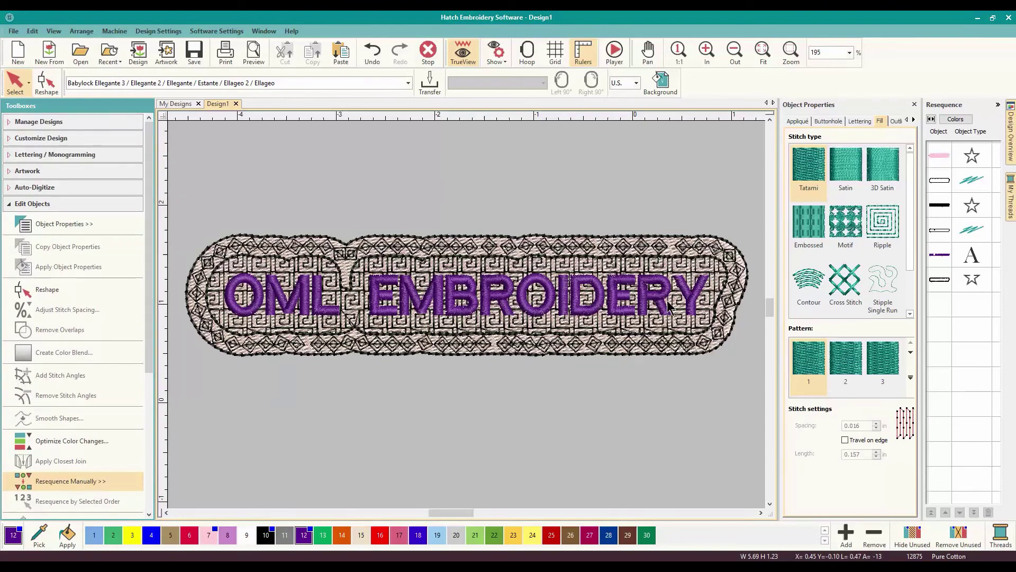